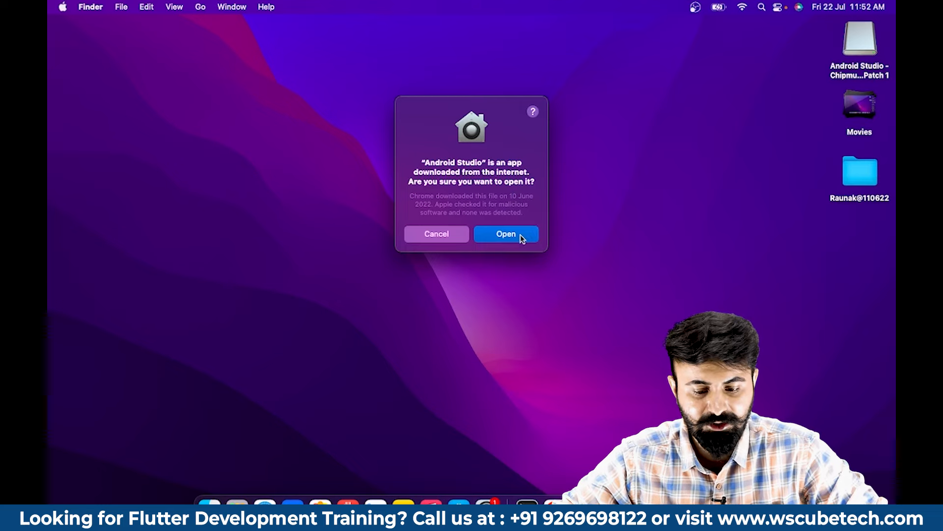
- Confirm opening the downloaded Android Studio application
left_click(507, 233)
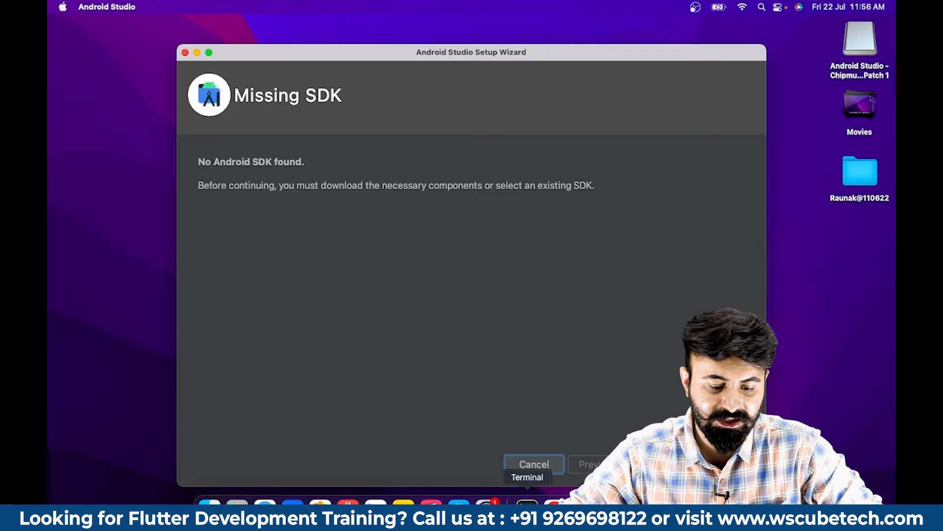
- Switch to Chrome, examine the download links on the SDK Platform Tools release notes page, and close the browser window
left_click(554, 500)
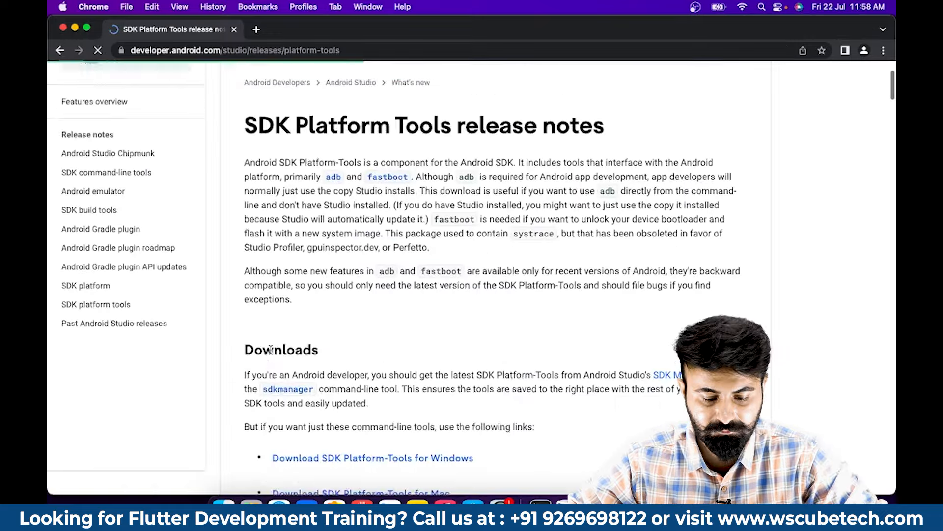
scroll(271, 354, "down", 5)
scroll(272, 354, "down", 3)
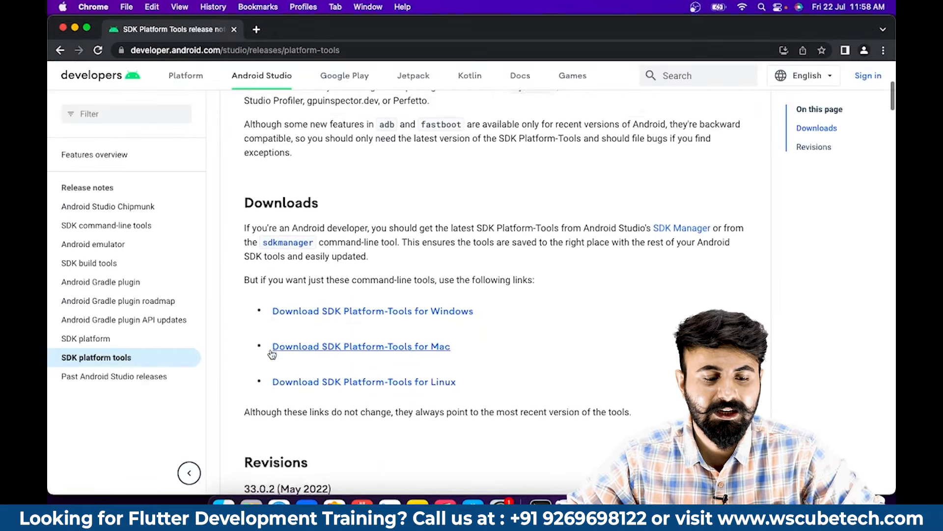
scroll(272, 354, "up", 5)
scroll(272, 354, "up", 3)
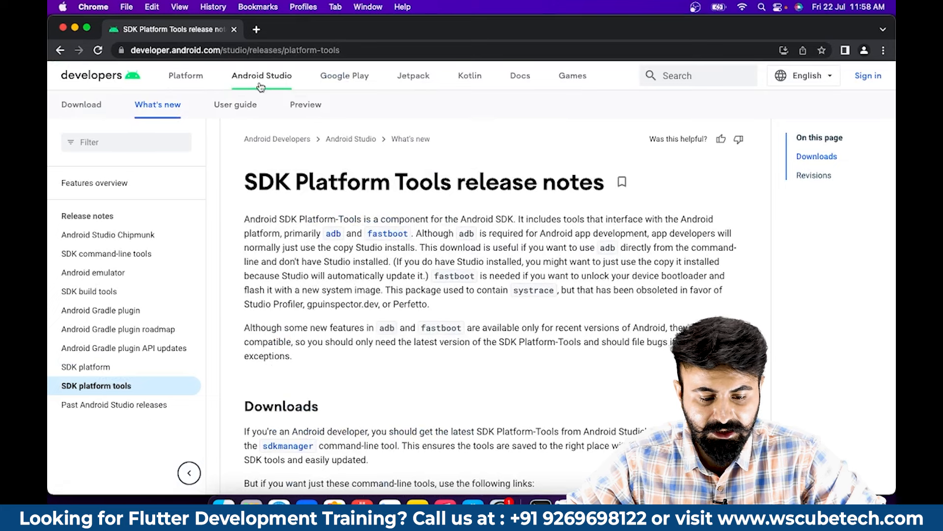
scroll(276, 178, "up", 1)
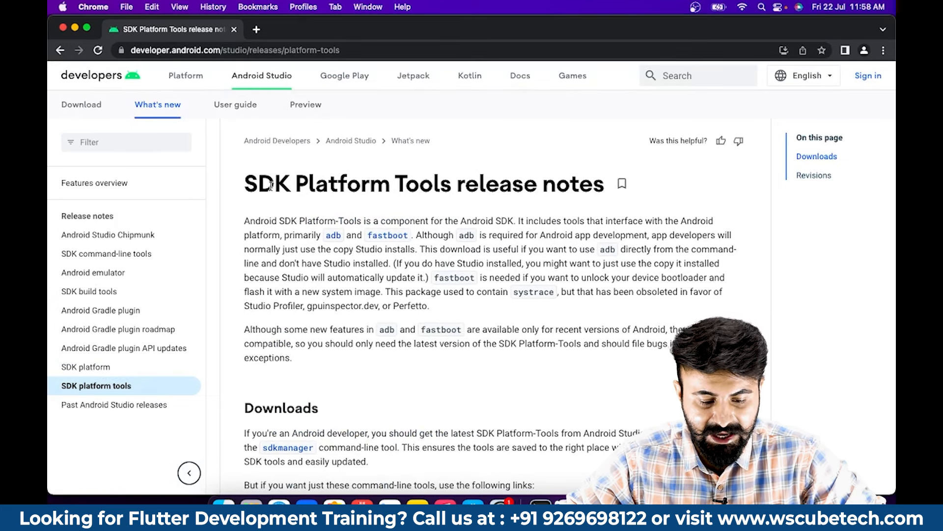
scroll(419, 332, "down", 6)
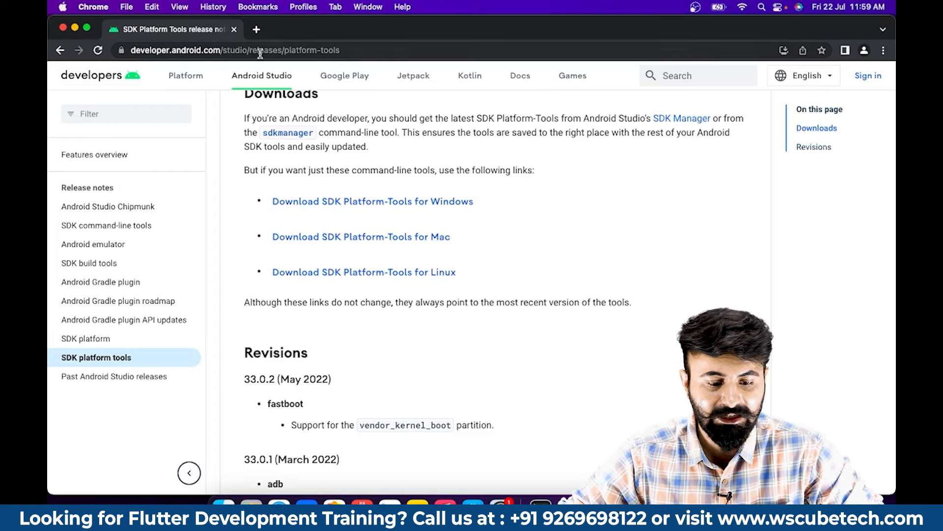
left_click(62, 27)
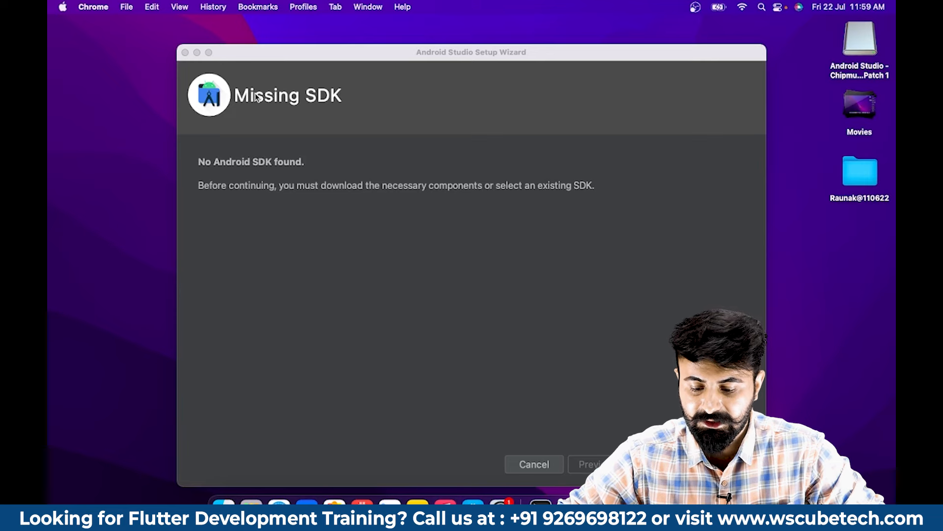
- Continue the setup wizard past the SDK components with Android SDK and API 33 checked, keeping the default SDK location
left_click(660, 464)
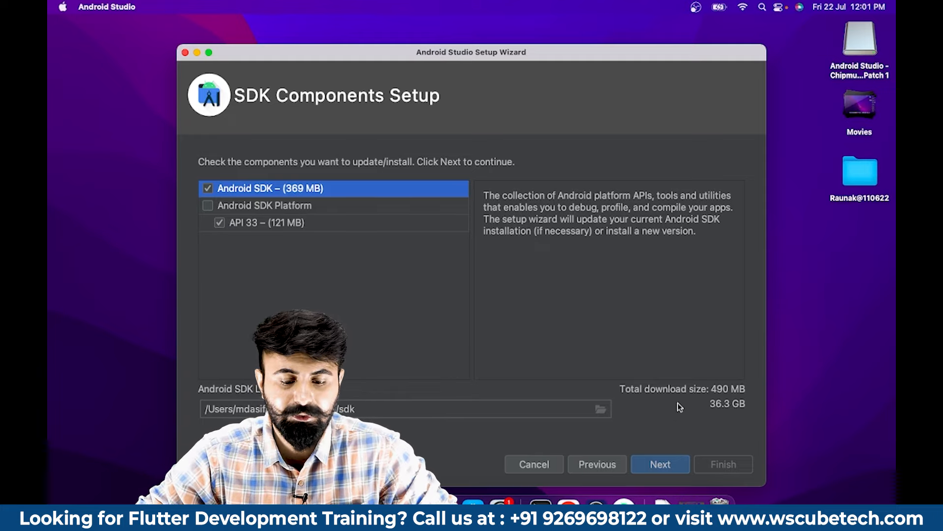
left_click(601, 415)
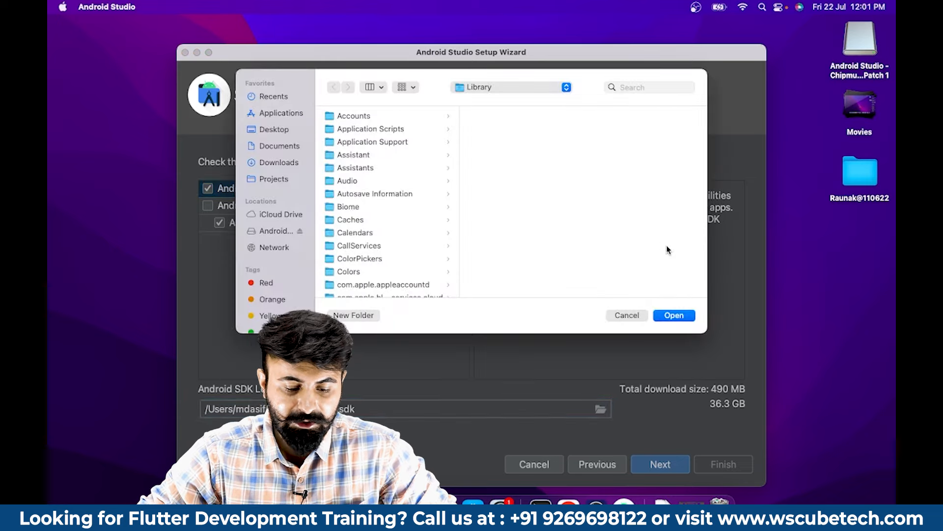
left_click(627, 315)
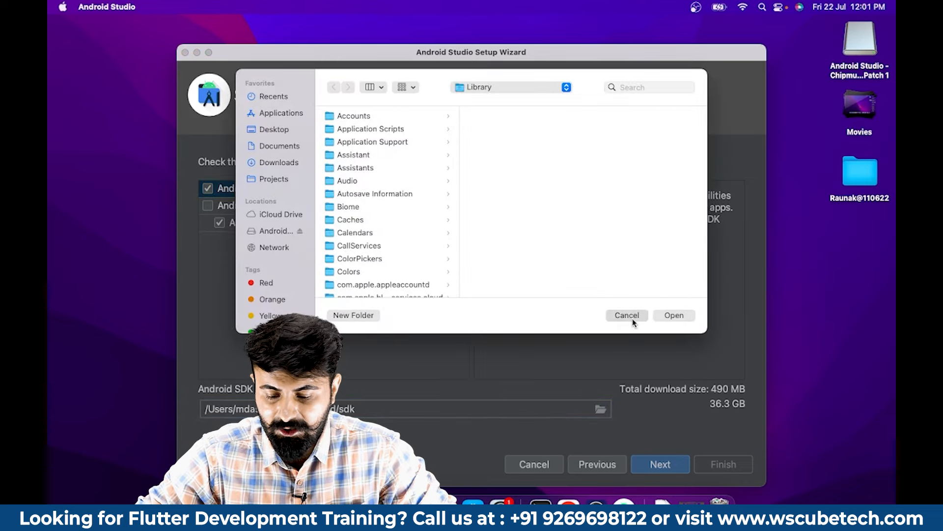
left_click(661, 465)
- Review the installation settings and SDK components to download, and proceed to the license agreement
scroll(529, 334, "down", 2)
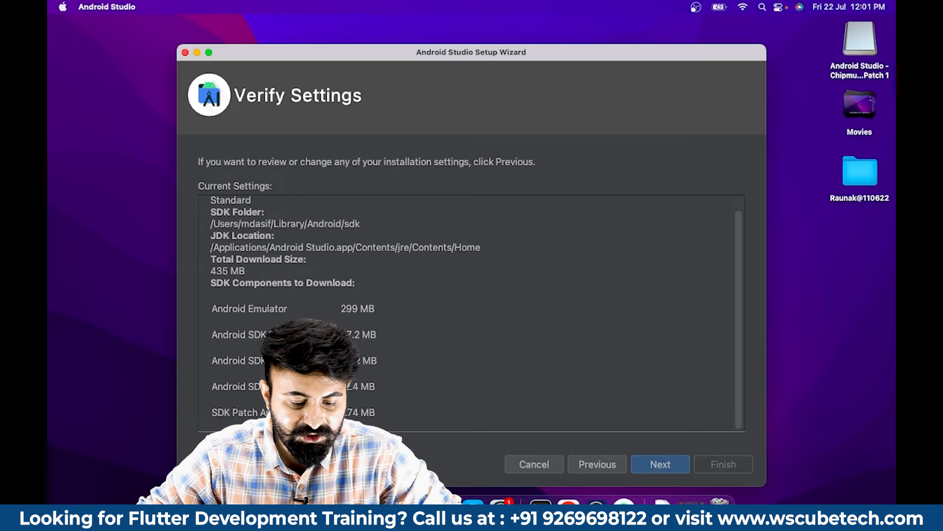
scroll(317, 335, "up", 1)
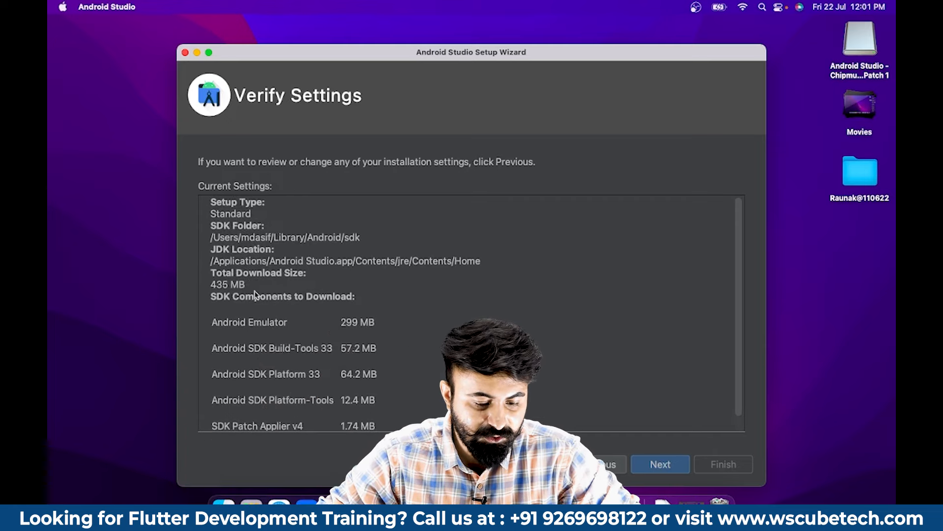
scroll(281, 338, "down", 1)
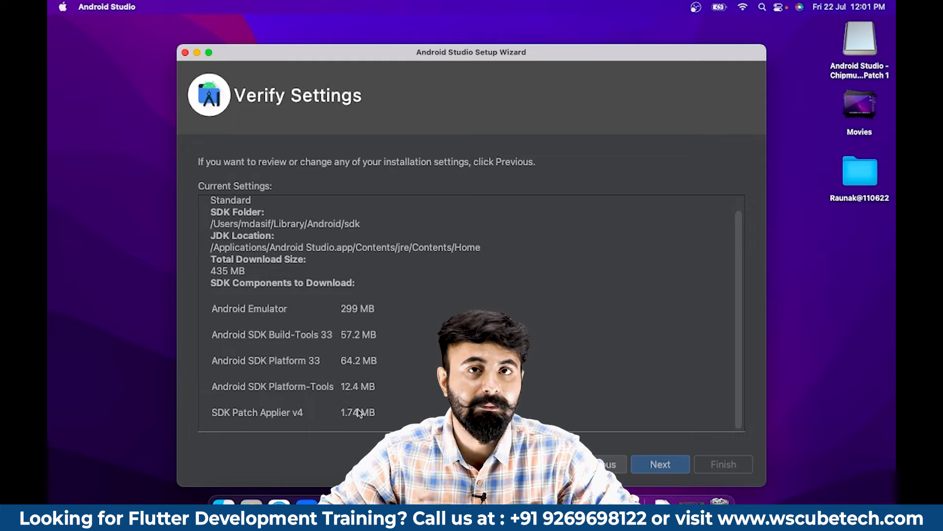
left_click(661, 464)
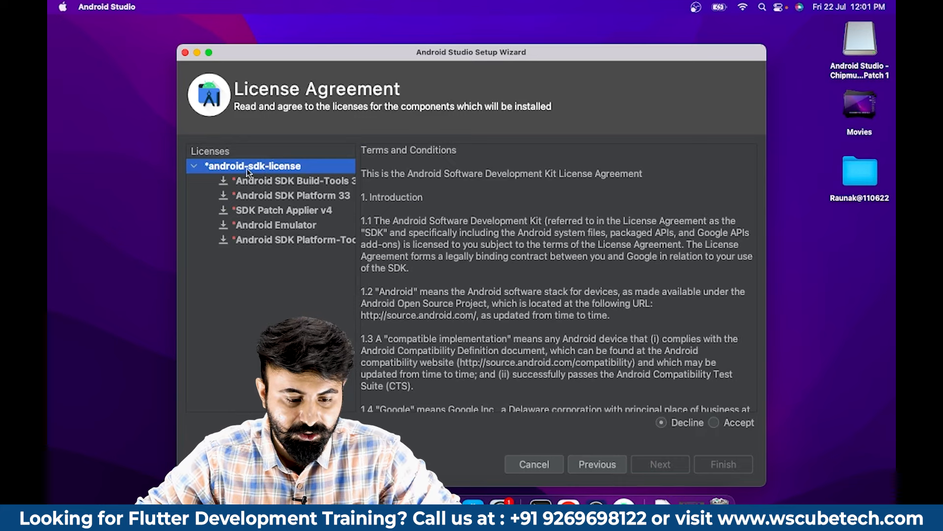
- Accept the android-sdk-license, download the SDK components and finish the setup wizard
left_click(259, 186)
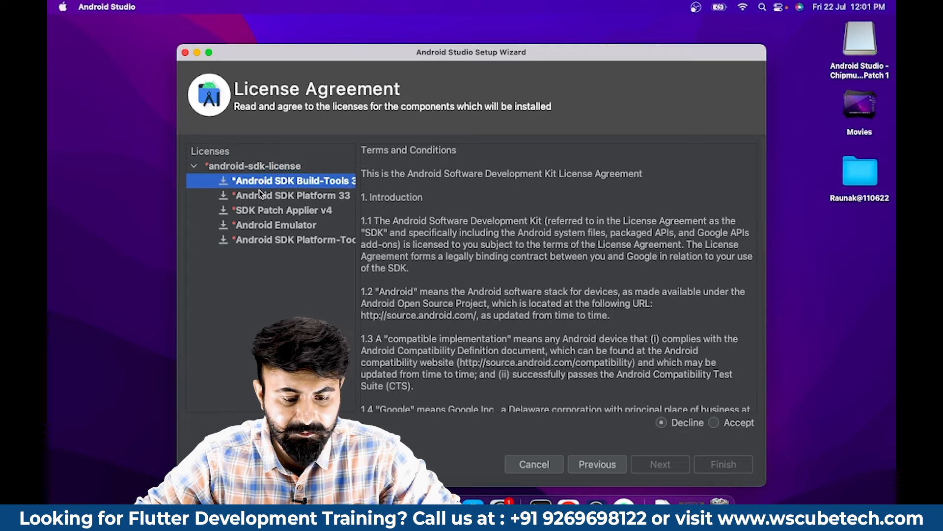
left_click(258, 191)
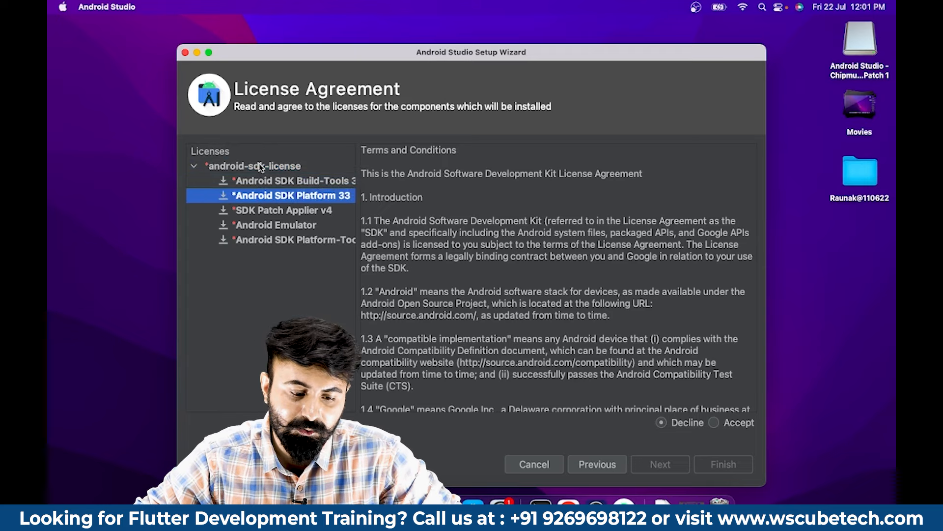
left_click(259, 167)
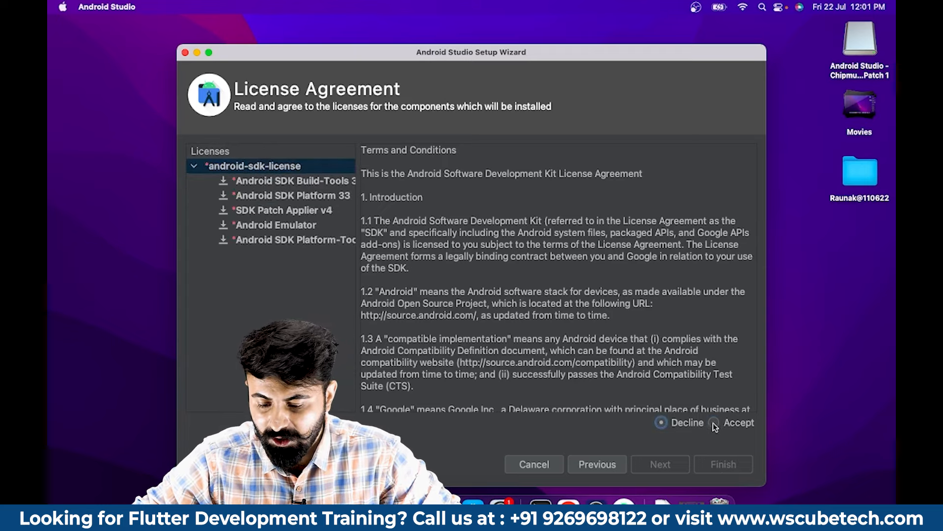
left_click(715, 425)
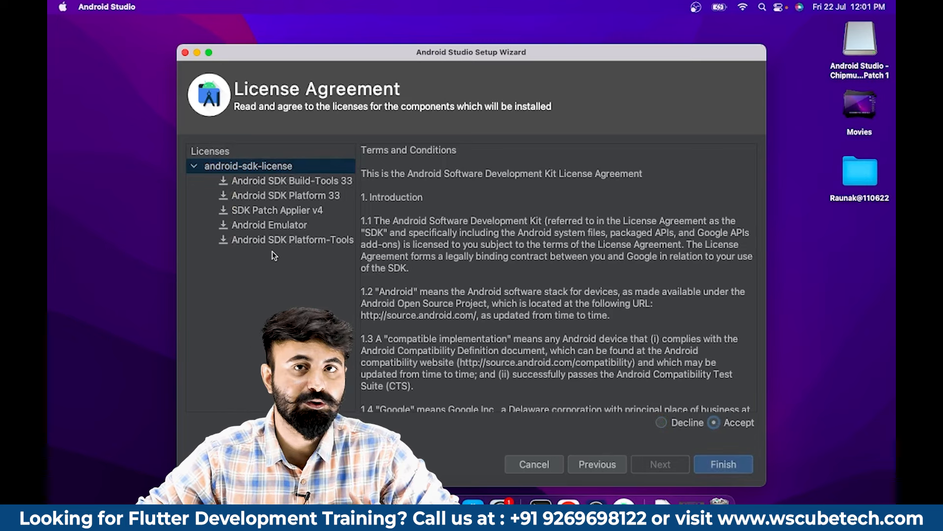
left_click(722, 473)
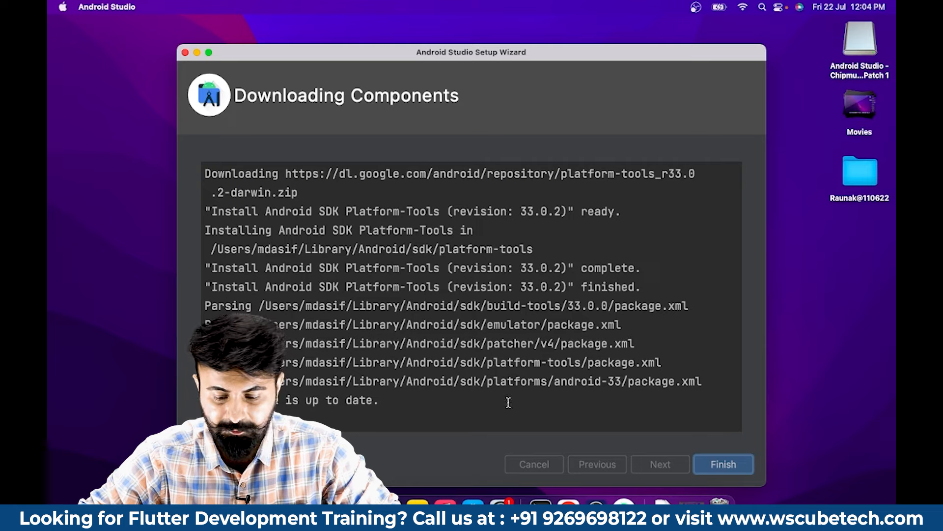
left_click(727, 463)
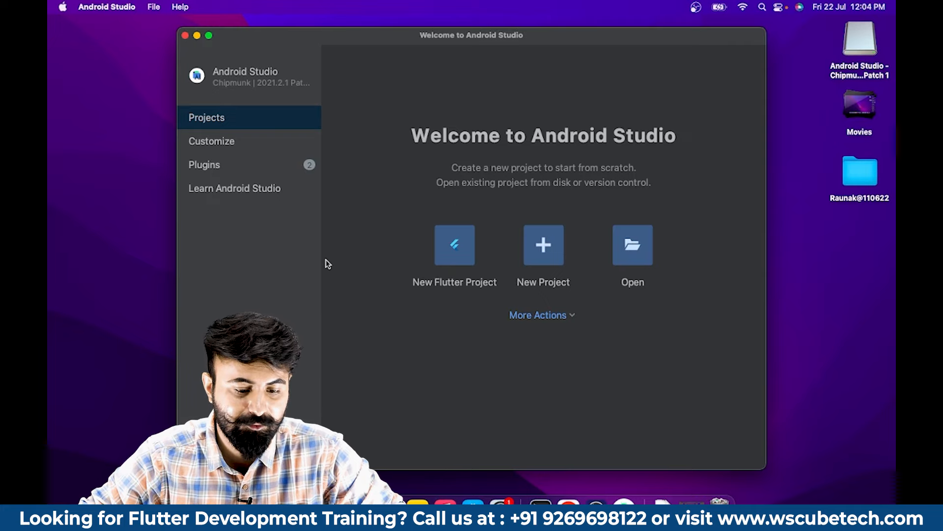
- Search the plugin marketplace for "flutter" and "dart" to check whether both plugins are installed
left_click(271, 169)
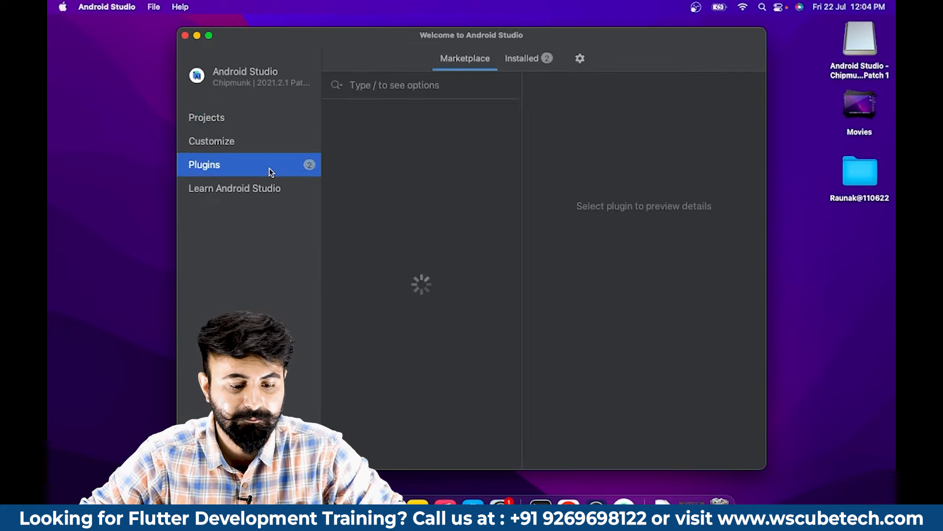
left_click(391, 84)
type("flutter")
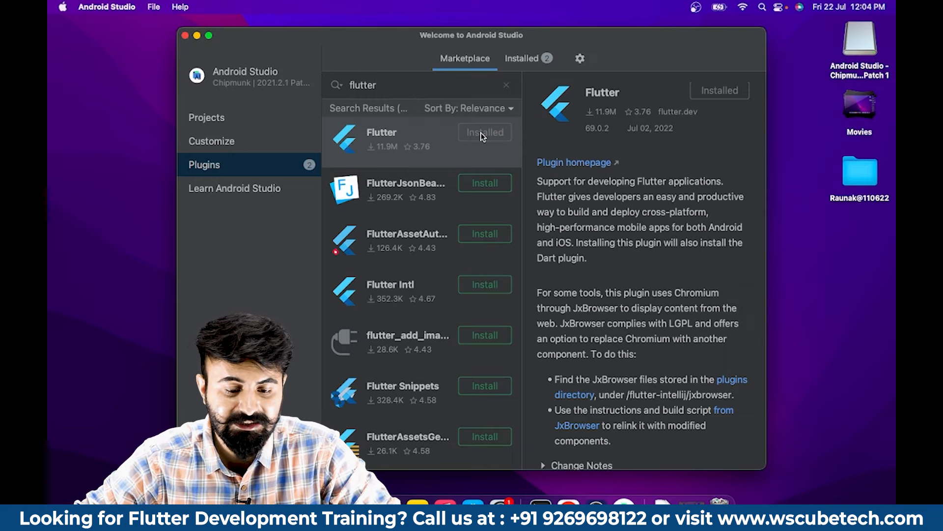
double_click(429, 89)
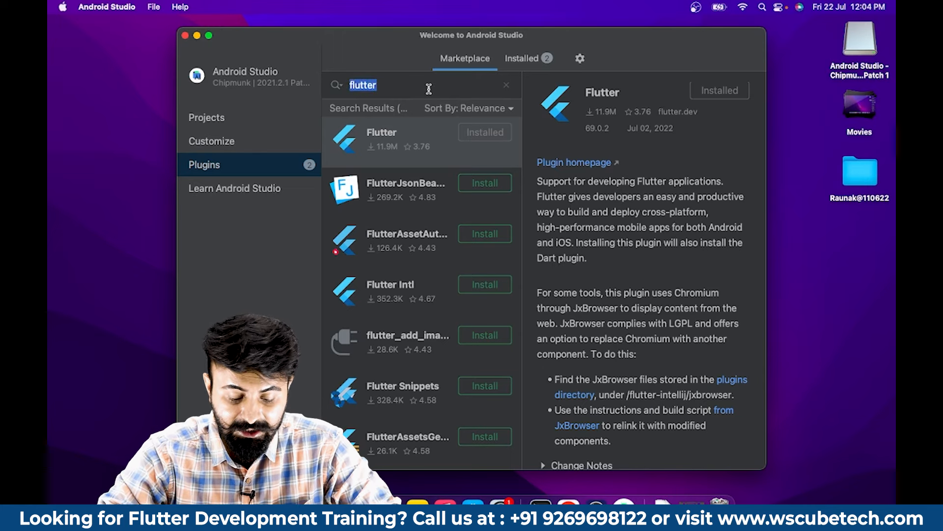
type("dart")
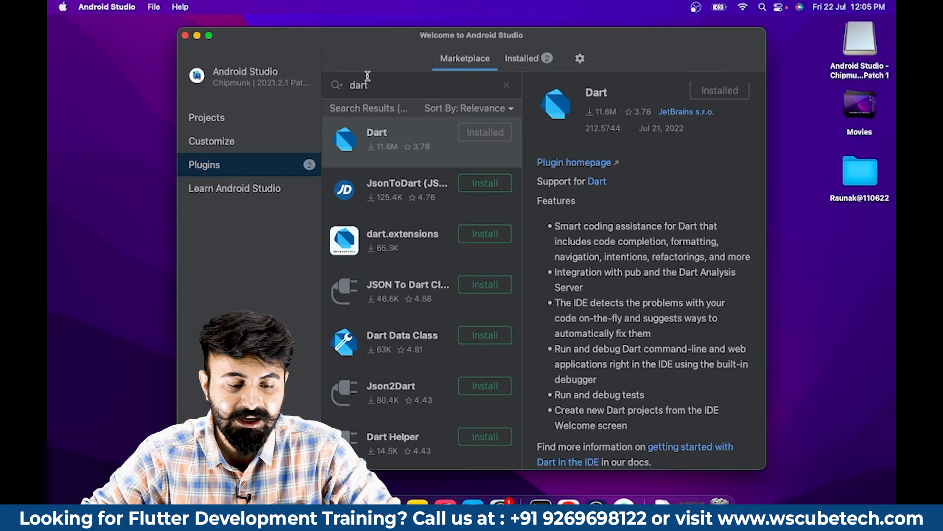
- Start a new Flutter project and set its Flutter SDK path to the Documents/FlutterDev/sdk/flutter folder
left_click(218, 126)
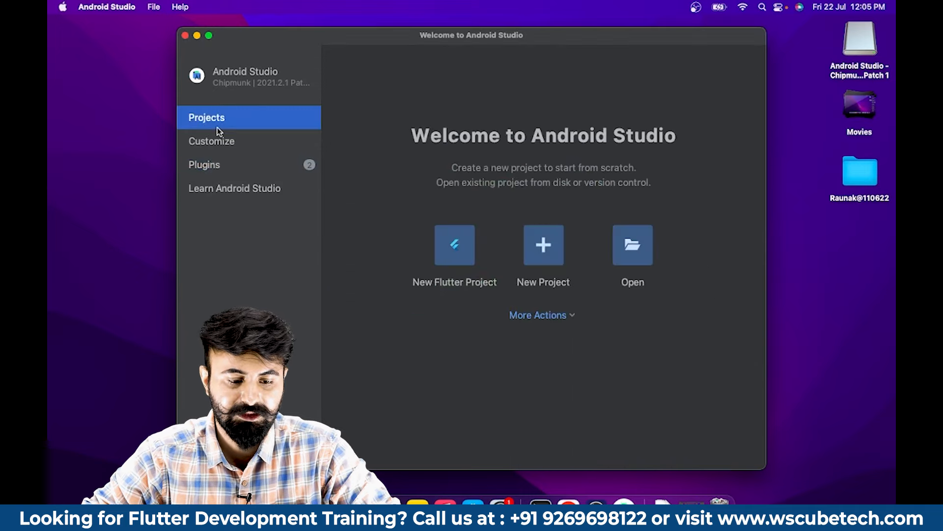
left_click(455, 246)
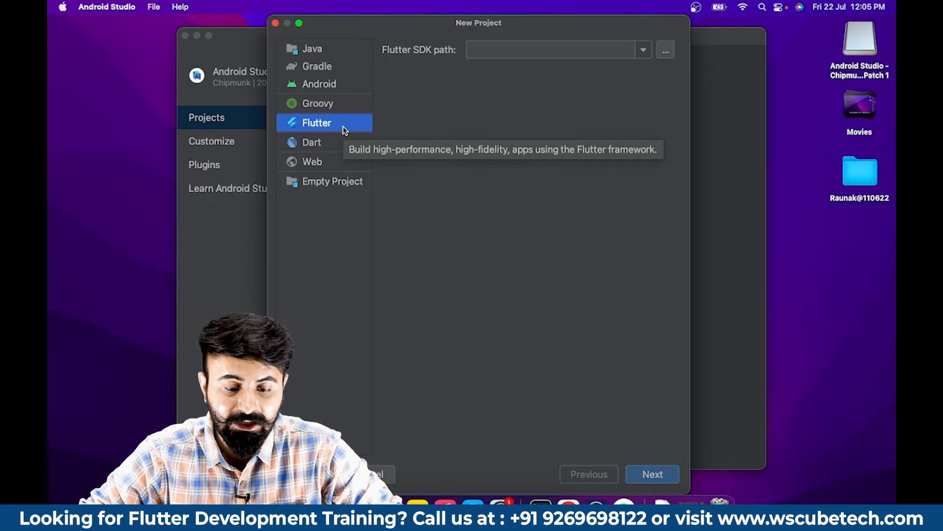
left_click(668, 55)
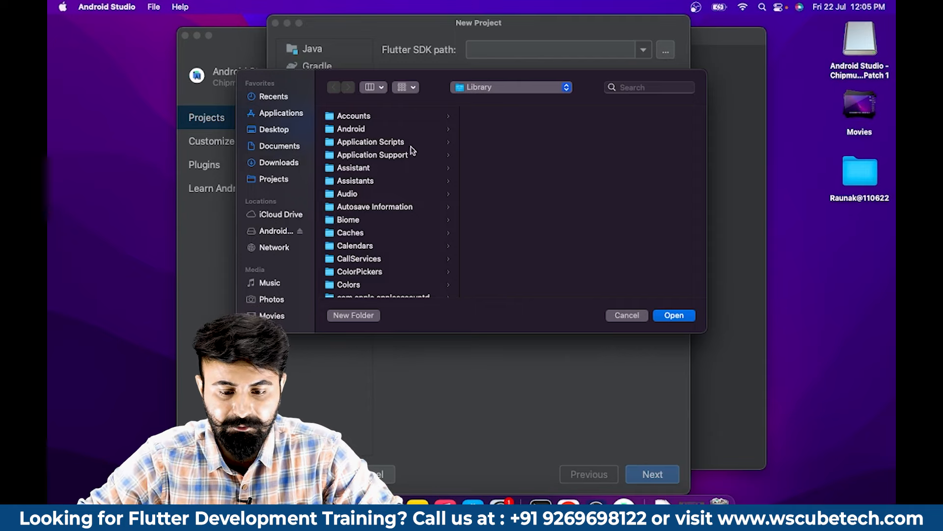
left_click(285, 146)
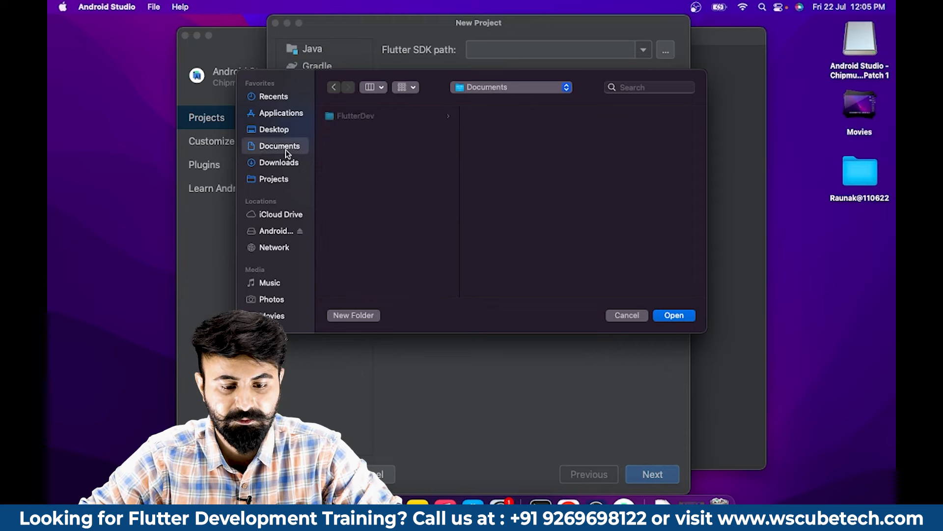
left_click(358, 115)
left_click(475, 129)
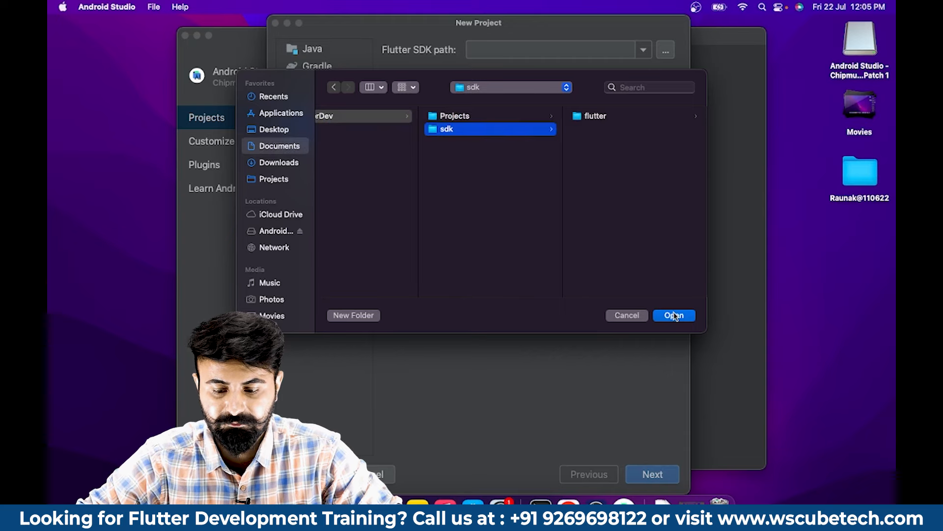
left_click(613, 117)
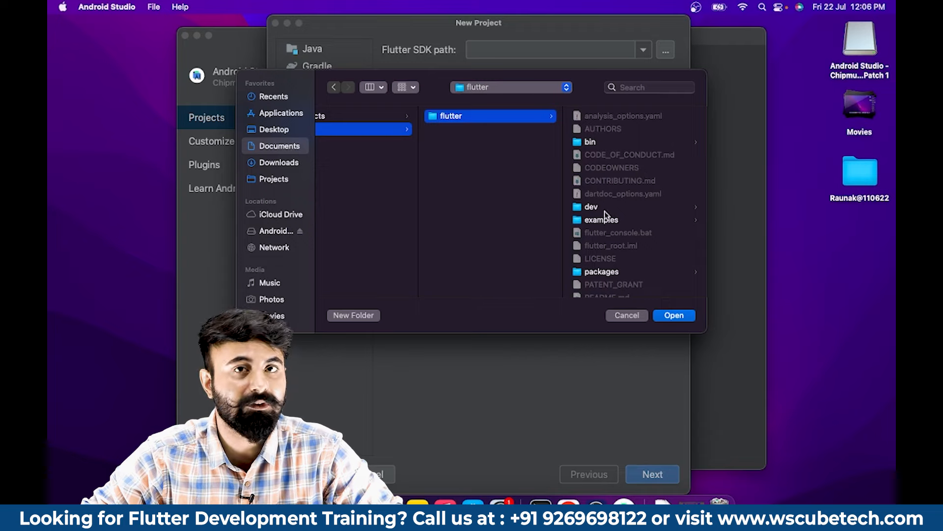
left_click(673, 316)
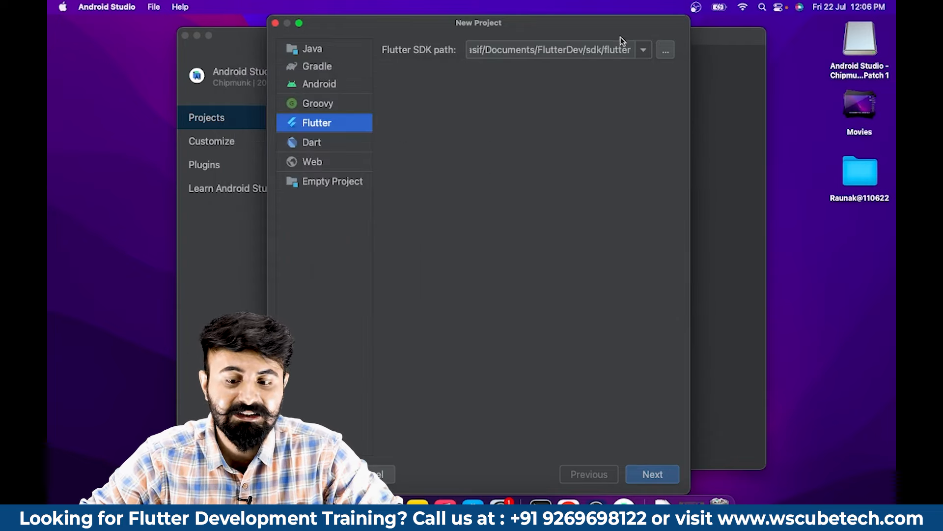
- Try to set the Flutter SDK path to the bin folder inside the flutter folder
left_click(665, 53)
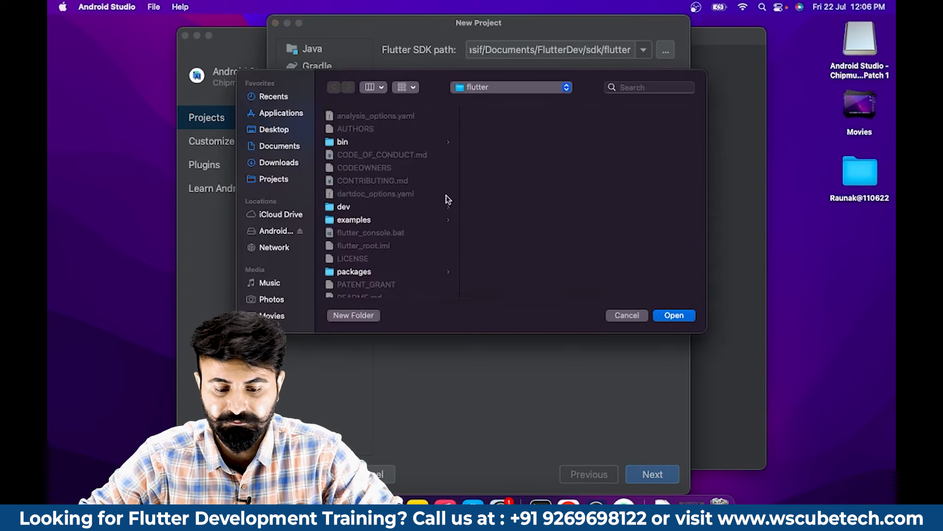
left_click(350, 144)
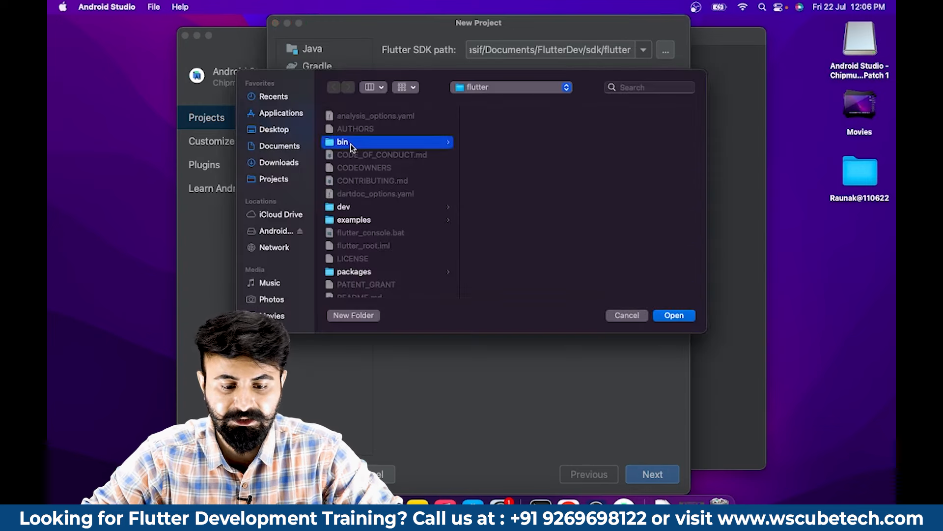
left_click(681, 317)
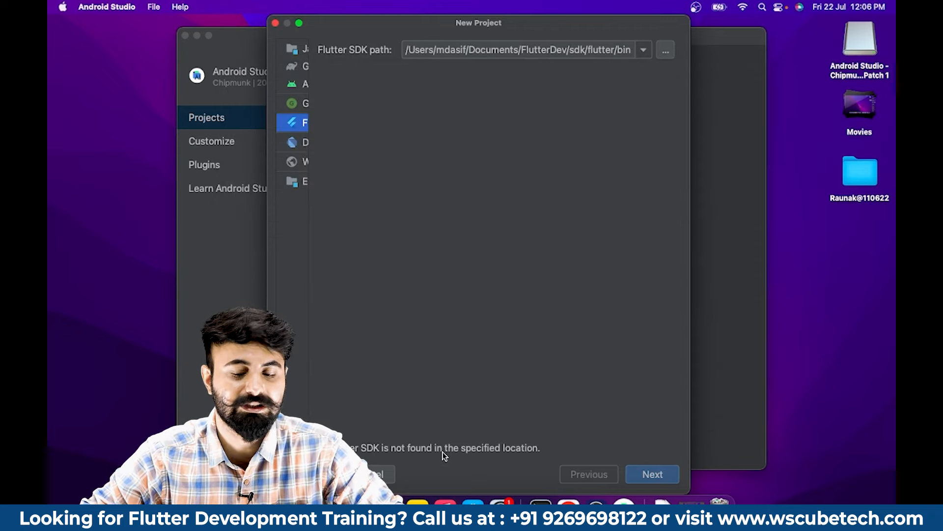
- Set the Flutter SDK path to the Documents/FlutterDev/sdk/flutter folder, continue to the project details, and close the wizard without creating a project
left_click(665, 51)
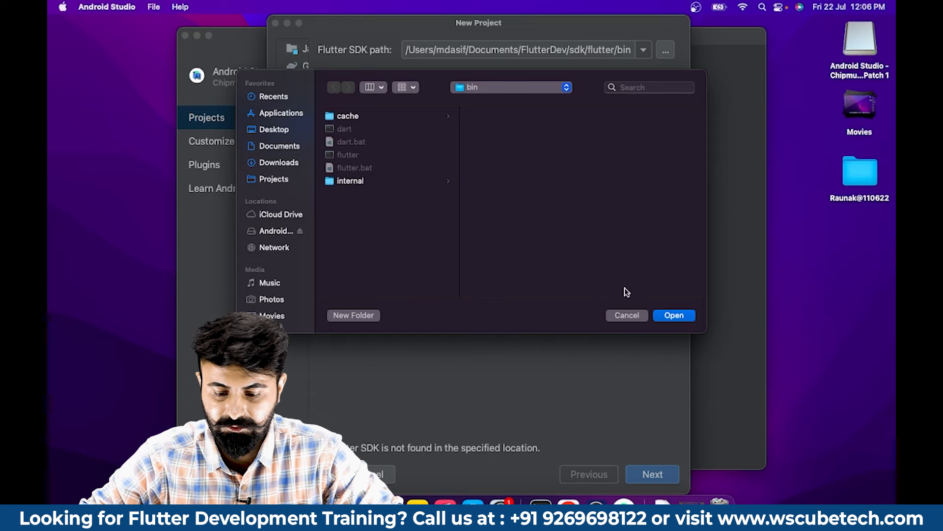
left_click(627, 315)
left_click(628, 51)
key("BackSpace")
key("BackSpace")
key("BackSpace")
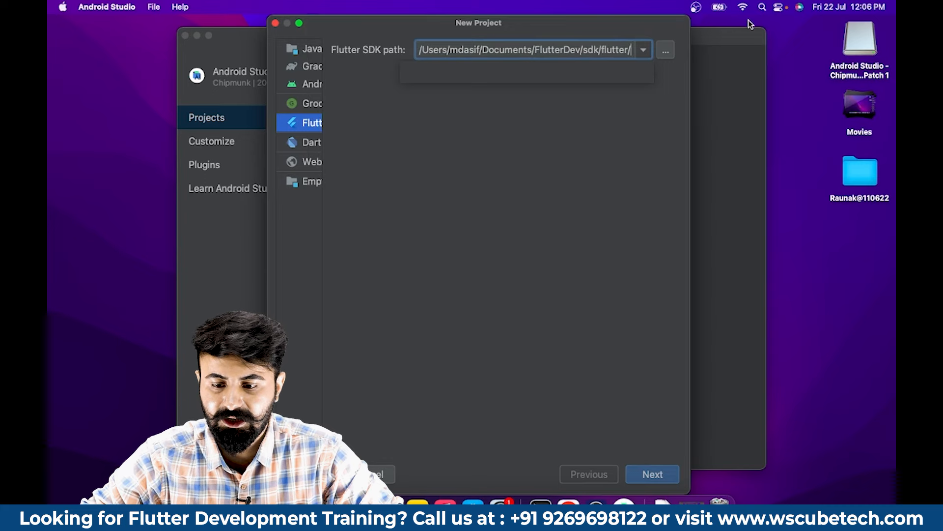
left_click(666, 50)
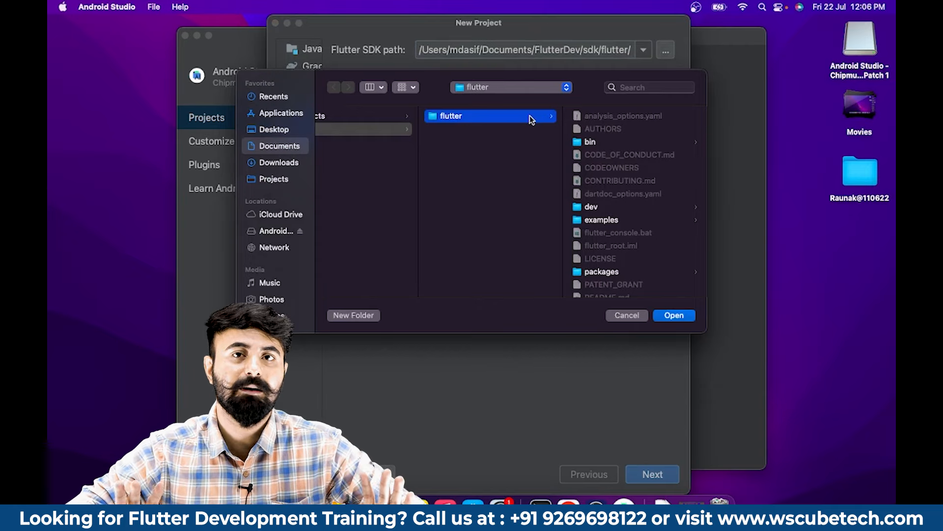
left_click(674, 320)
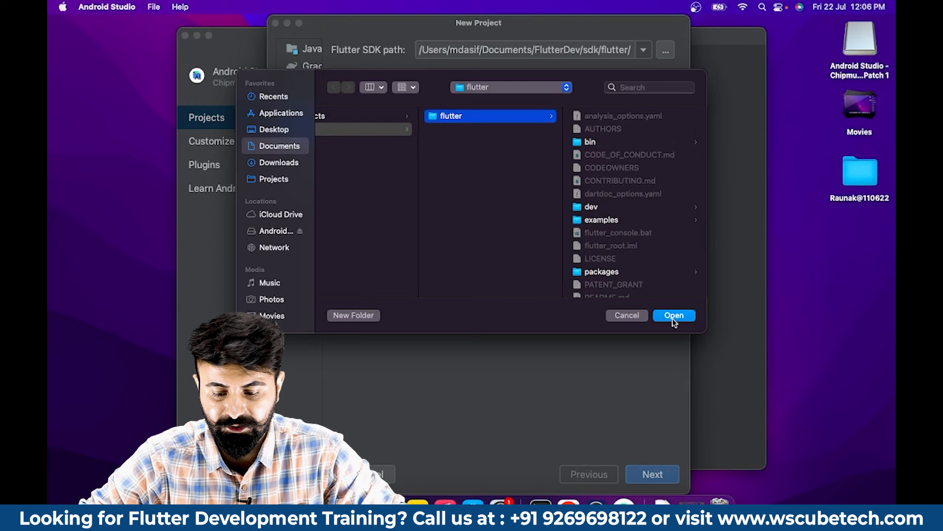
left_click(664, 477)
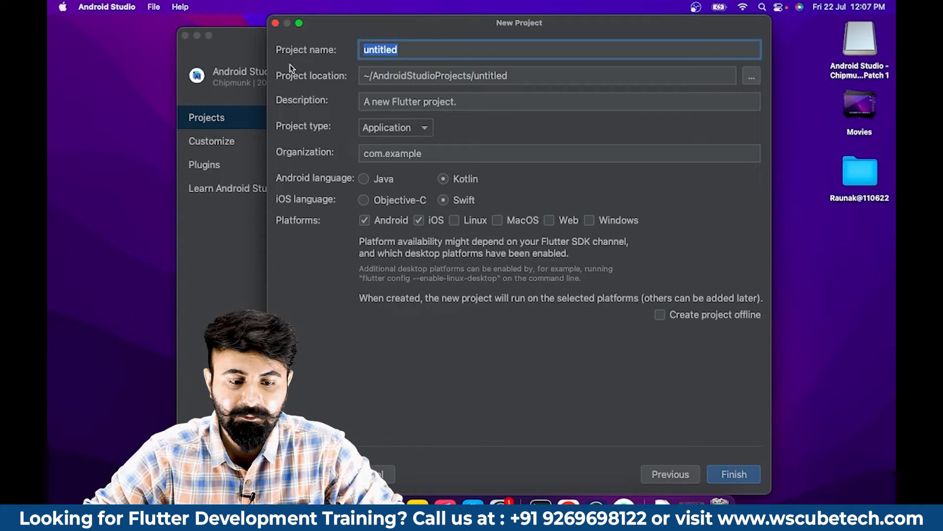
left_click(275, 23)
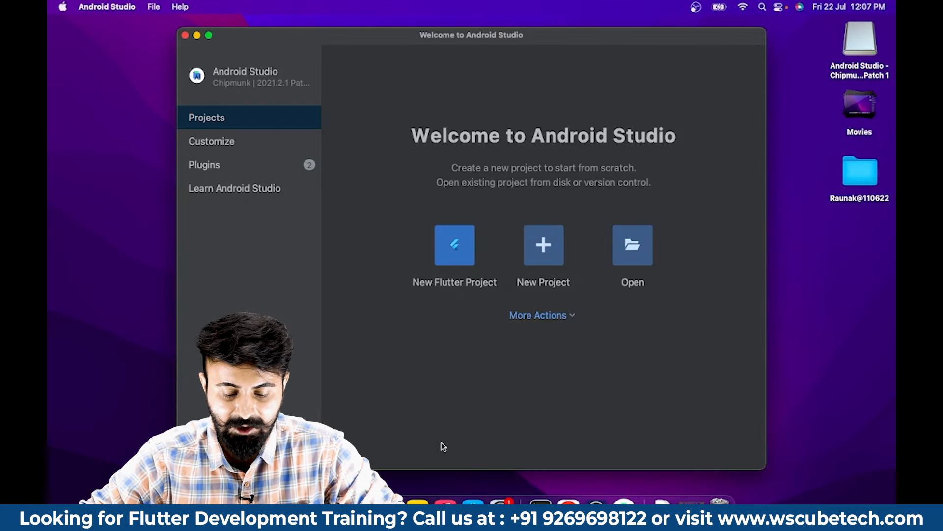
- Switch to Terminal, change to the documents folder and list its contents
left_click(541, 501)
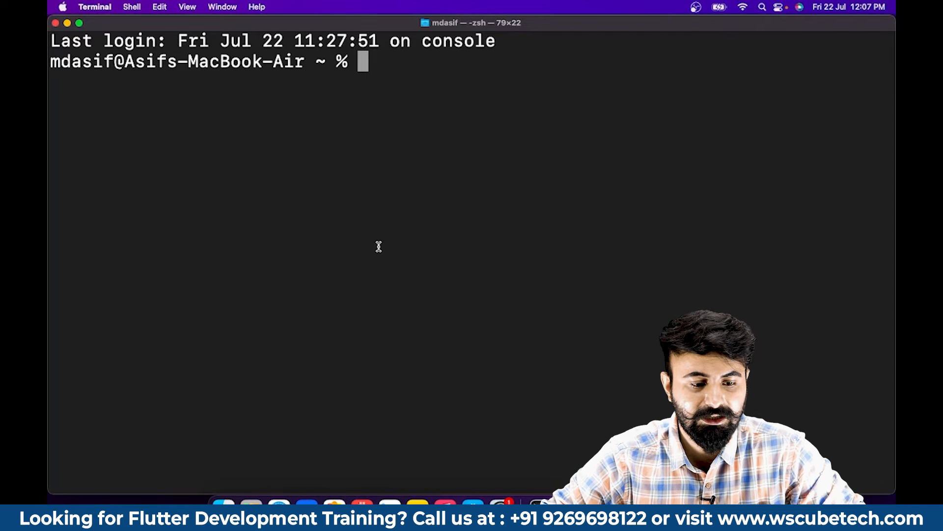
type("cd ")
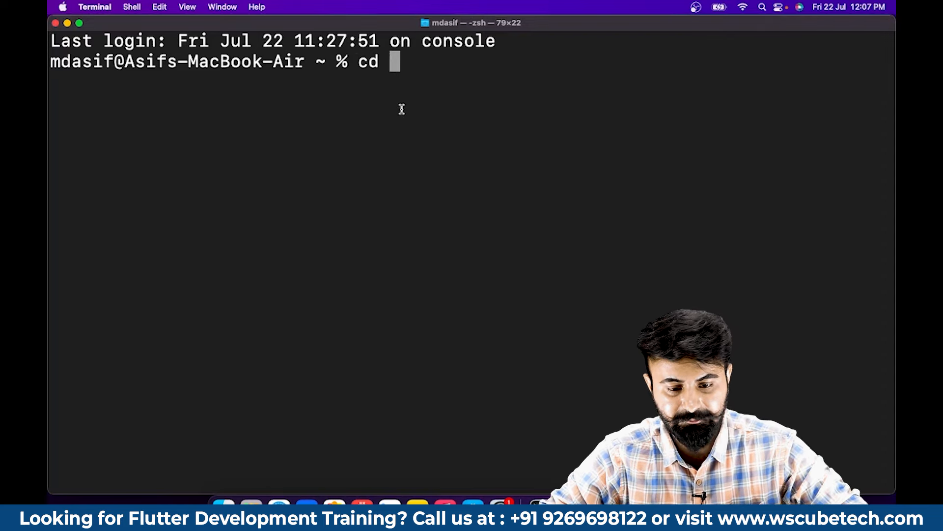
type("documen")
type("ts")
key("Return")
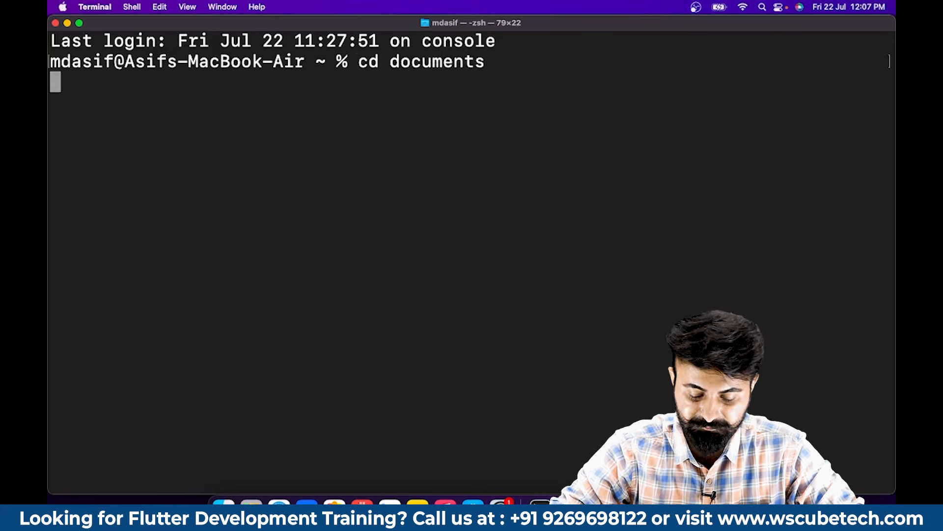
type("ls")
key("Return")
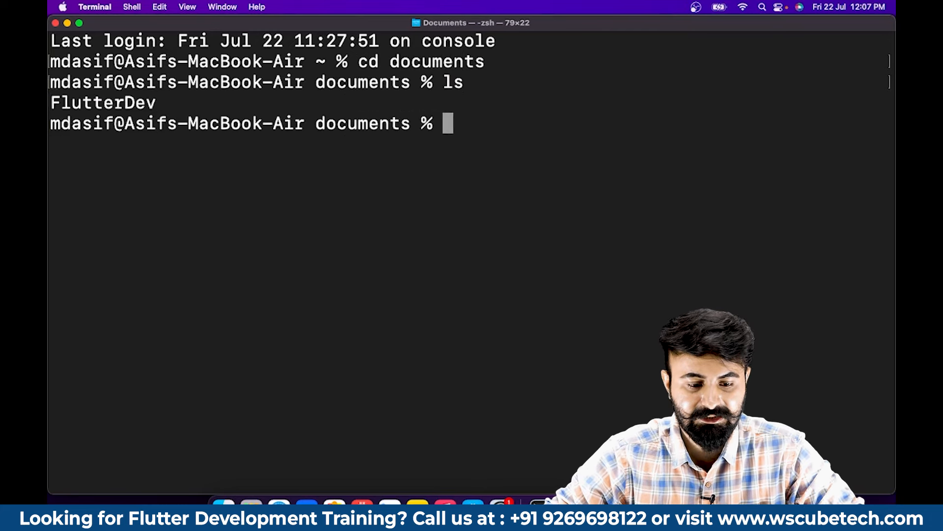
- Change into the FlutterDev folder and list its contents
type("c")
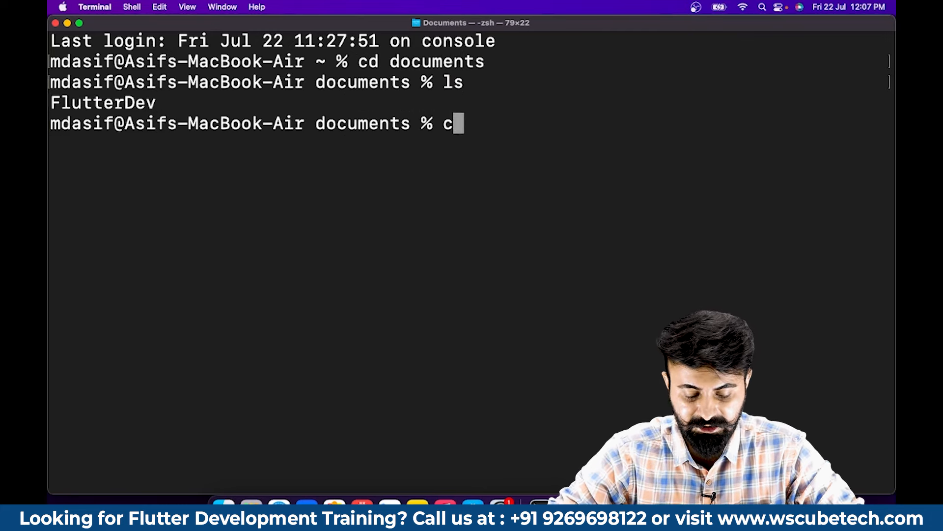
type("d Flutter dev")
key("Left")
key("Left")
key("BackSpace")
key("BackSpace")
type("D")
key("Return")
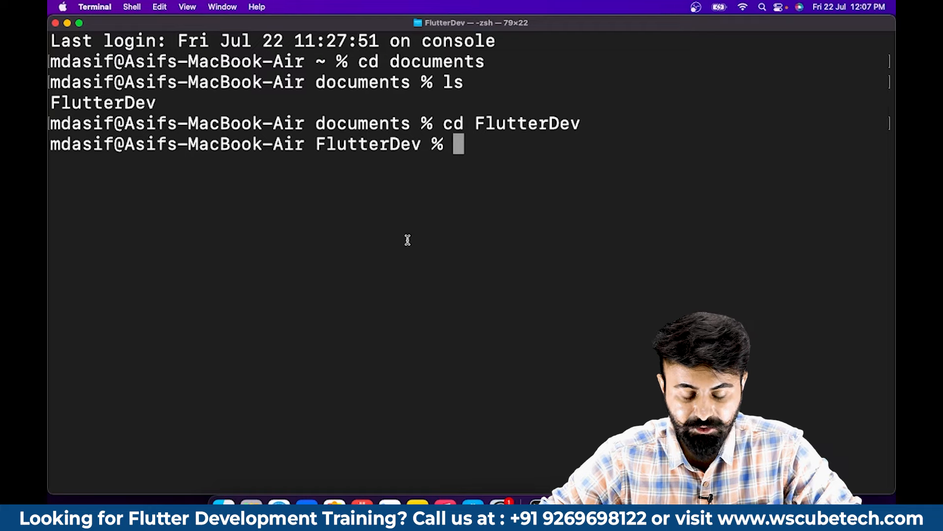
type("ls")
key("Return")
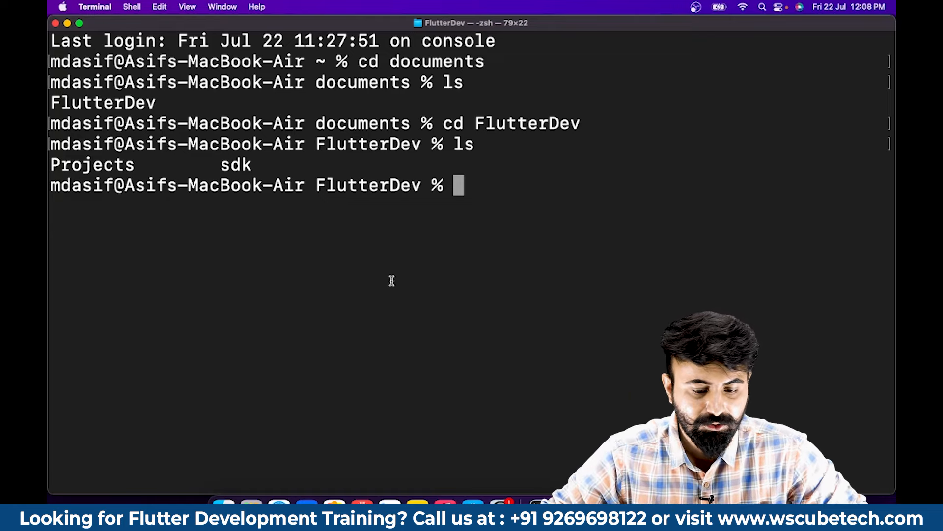
- Change into the projects folder, list its contents and try to run the flutter command there
type("cd projects")
key("Return")
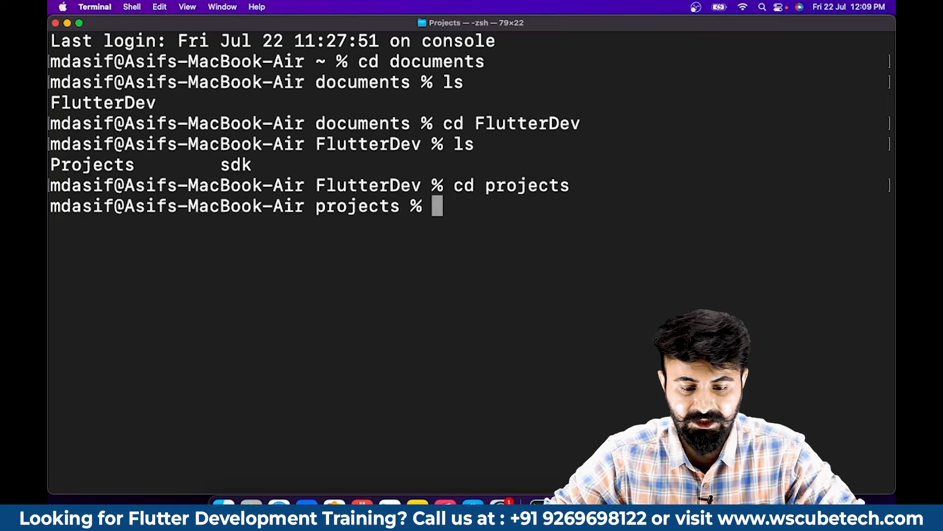
type("ls")
key("Return")
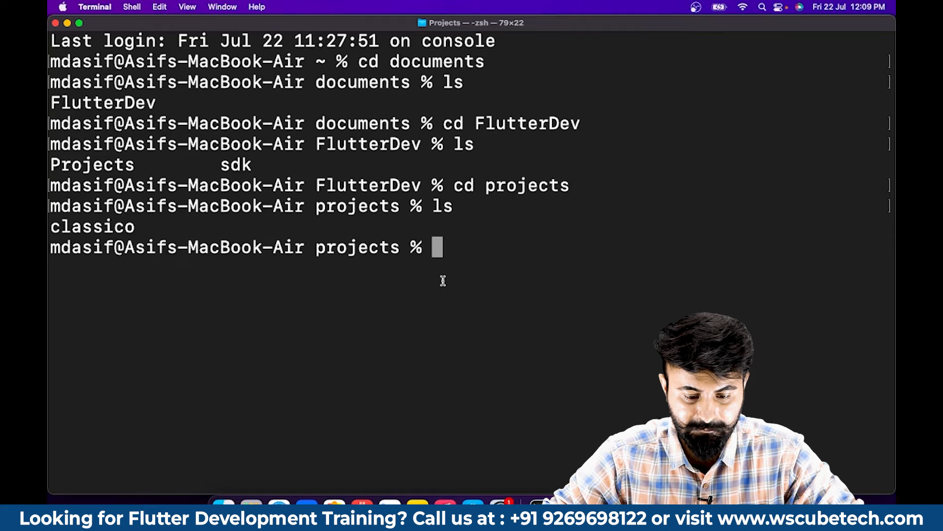
type("flutter")
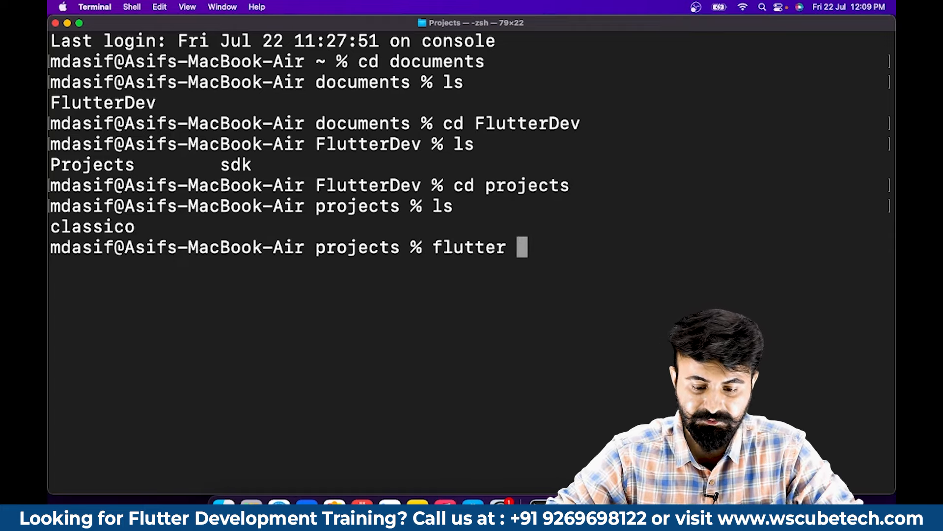
key("Return")
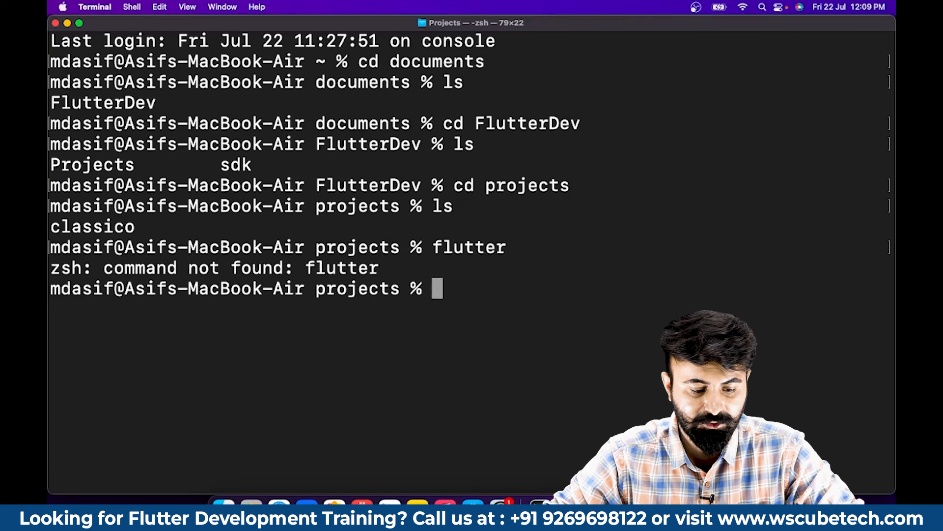
- From the sdk folder, add Flutter to the shell path with export PATH="$PATH:`pwd`/flutter/bin"
key("Up")
key("Up")
key("Up")
key("Up")
key("Up")
key("Up")
key("Up")
key("Up")
key("Up")
key("Up")
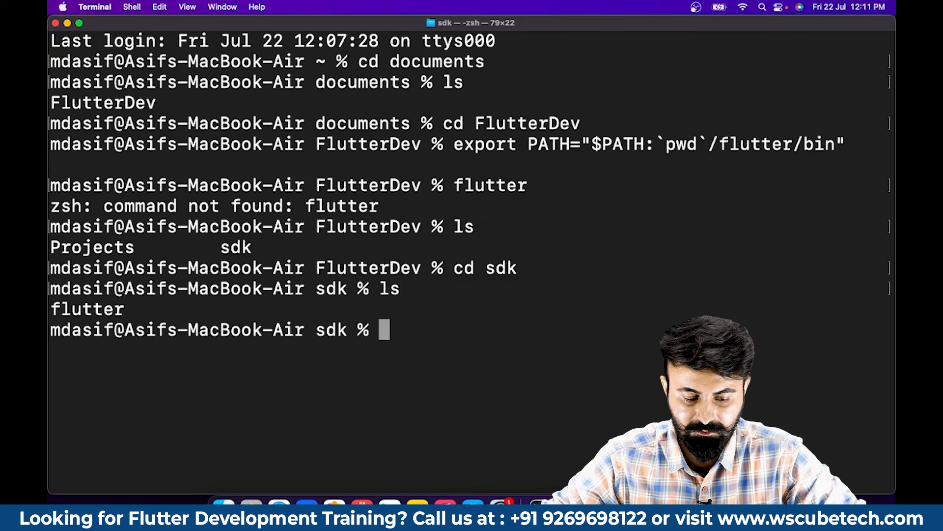
key("Up")
key("Up")
key("Up")
key("Up")
key("Up")
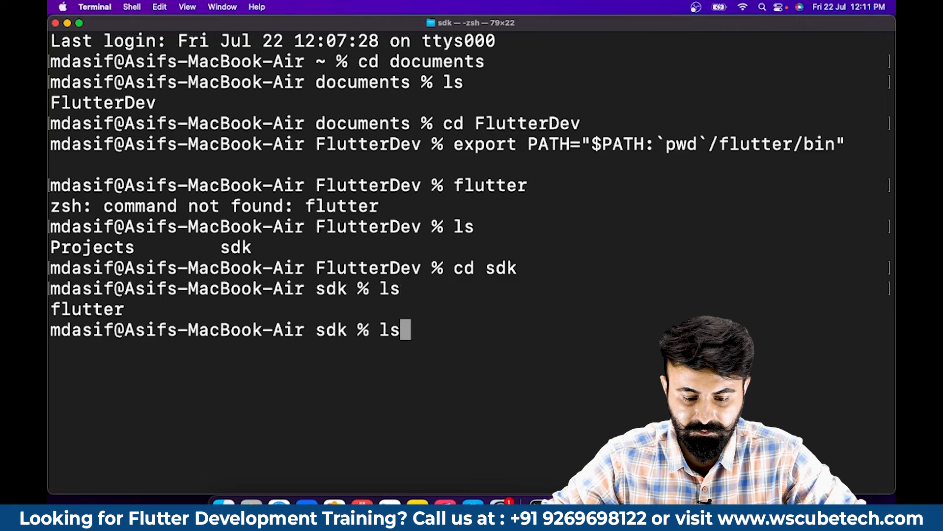
key("Return")
- Run the flutter command and review its list of available commands and the flutter/bin part of the export line
type("flutter")
key("Return")
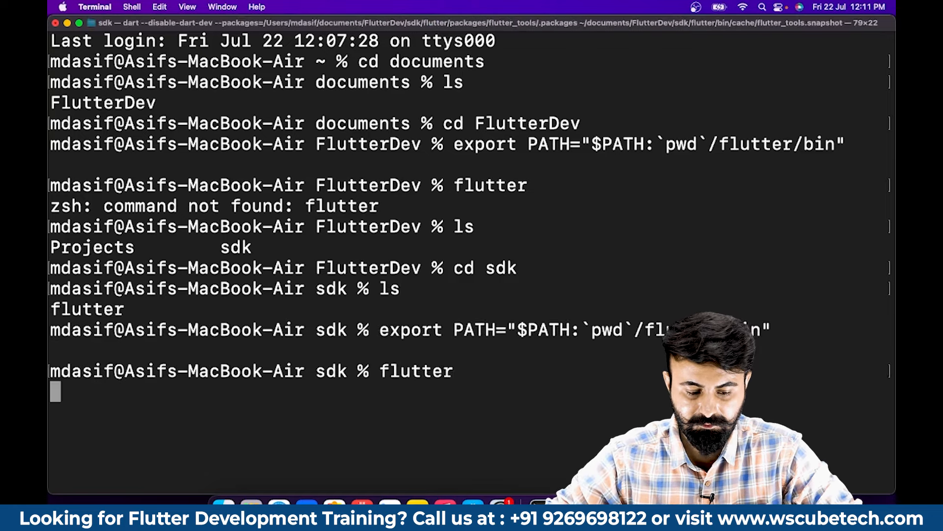
scroll(468, 200, "up", 10)
scroll(468, 200, "down", 3)
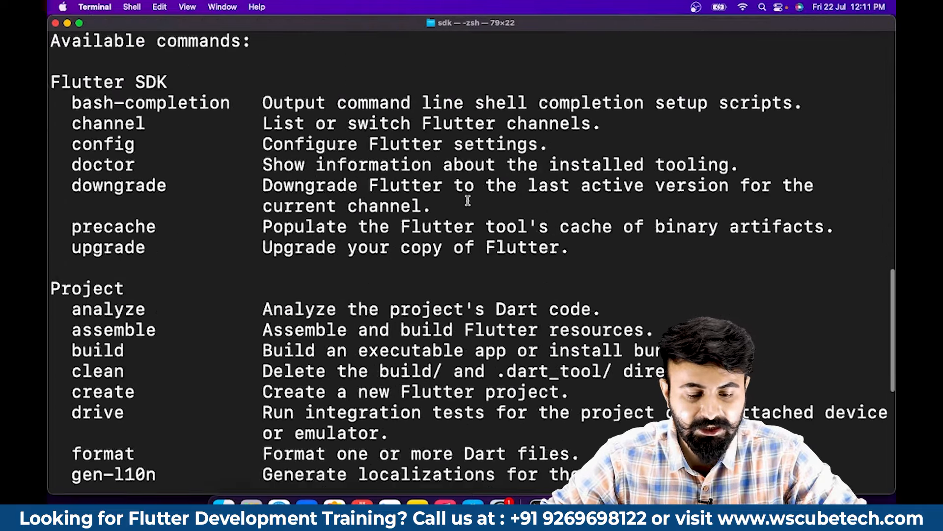
scroll(468, 201, "up", 10)
left_click_drag(644, 248, 722, 249)
left_click(609, 248)
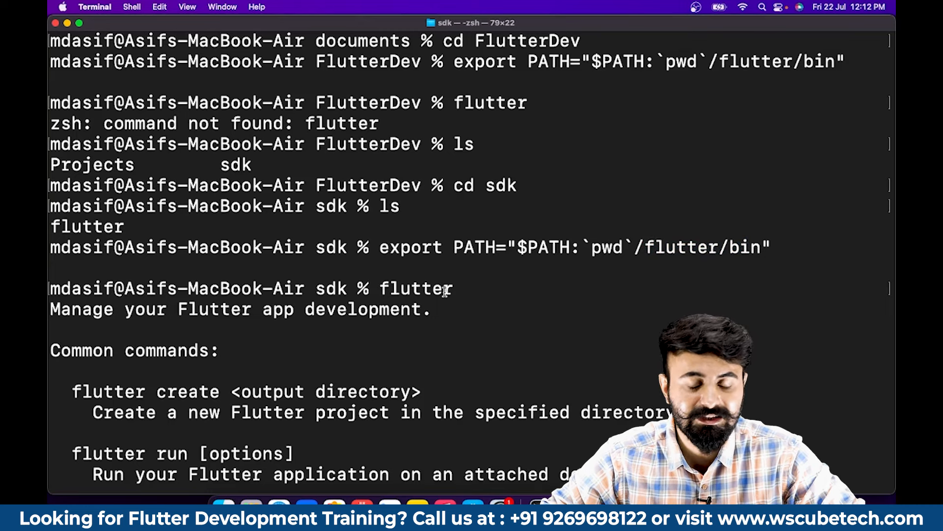
left_click_drag(645, 247, 742, 247)
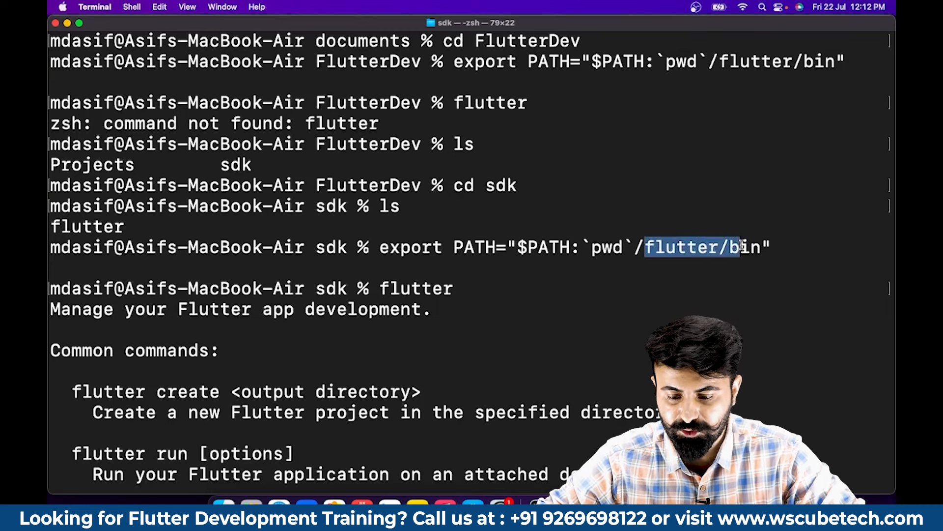
scroll(271, 382, "down", 2)
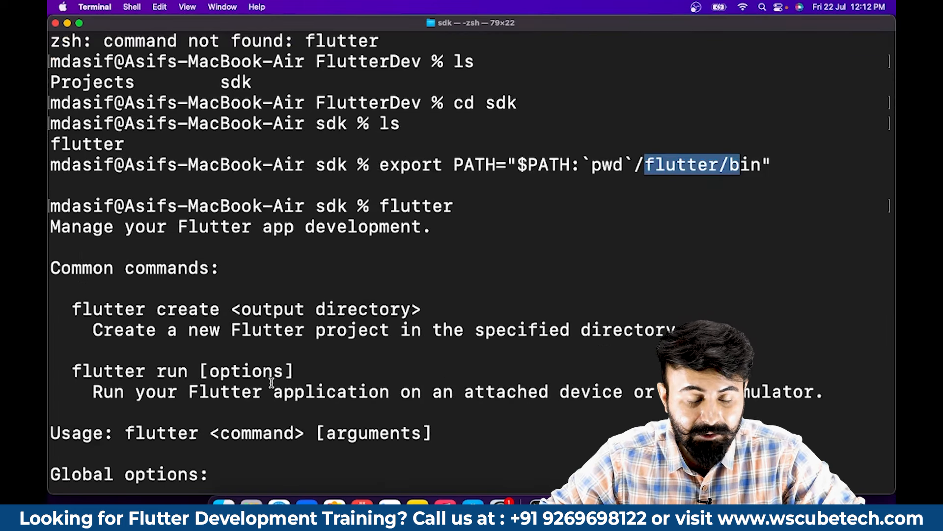
scroll(272, 382, "down", 15)
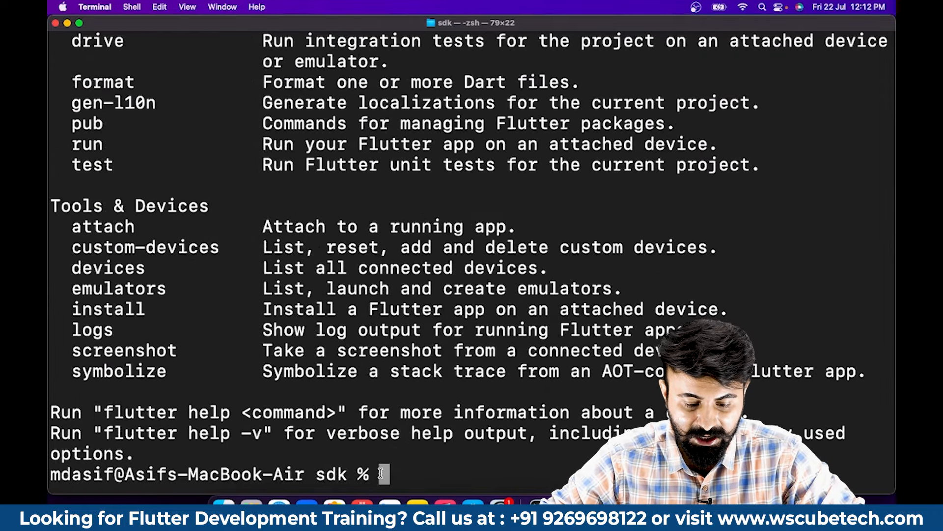
- Create a new Flutter project named myhr in the sdk folder with flutter create
type("f")
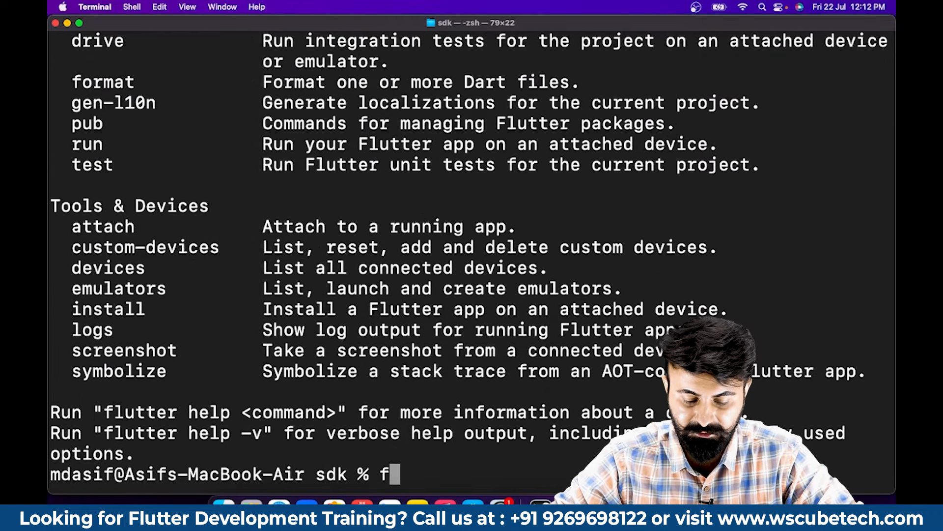
type("lutter creat")
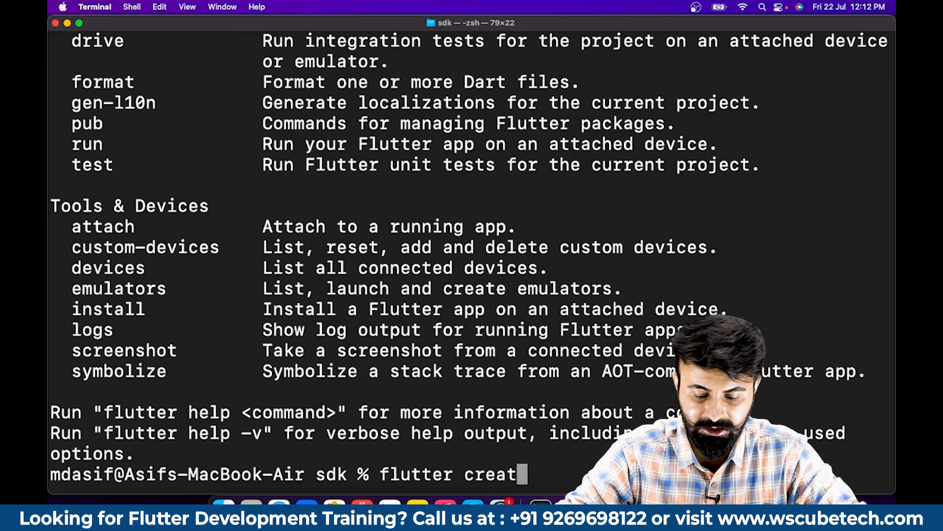
type("e")
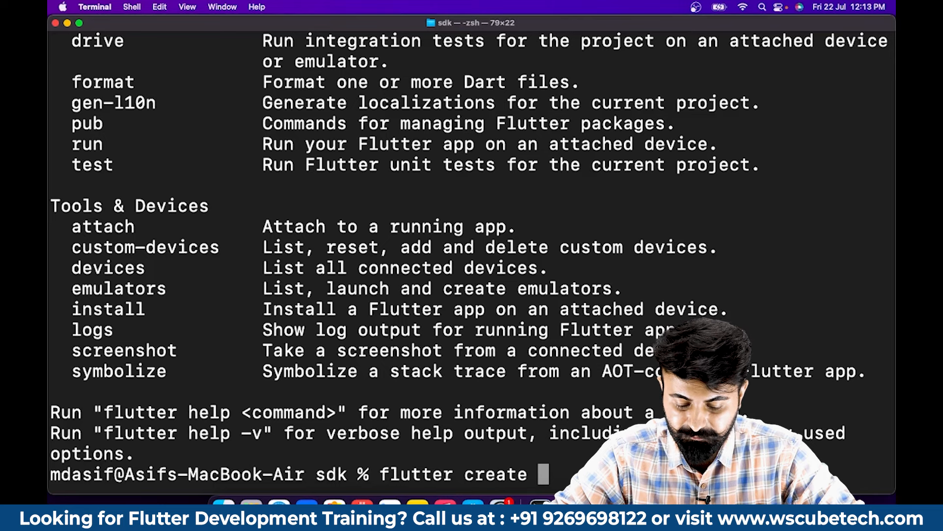
key("Left")
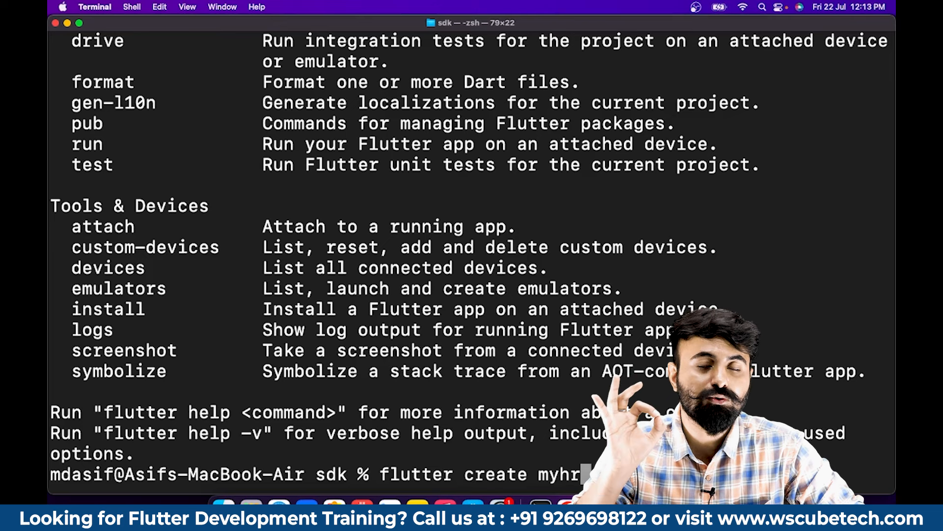
key("Return")
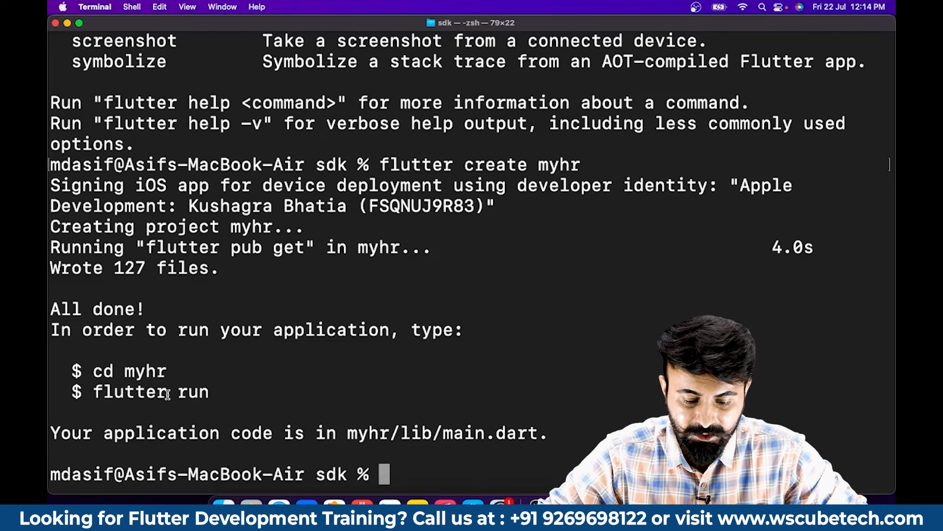
- Run flutter doctor and review its report on the Android toolchain, Xcode and the other installed tools
type("flutter ")
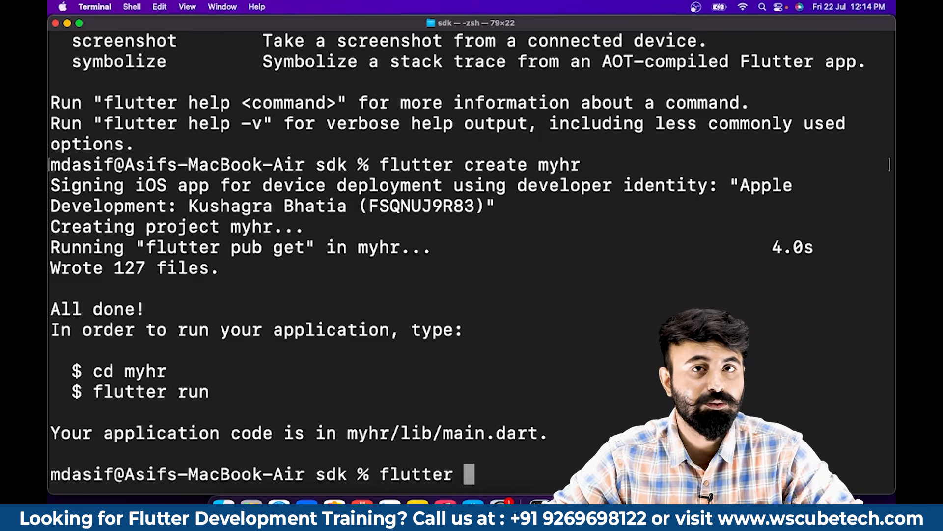
type("doctor")
key("Return")
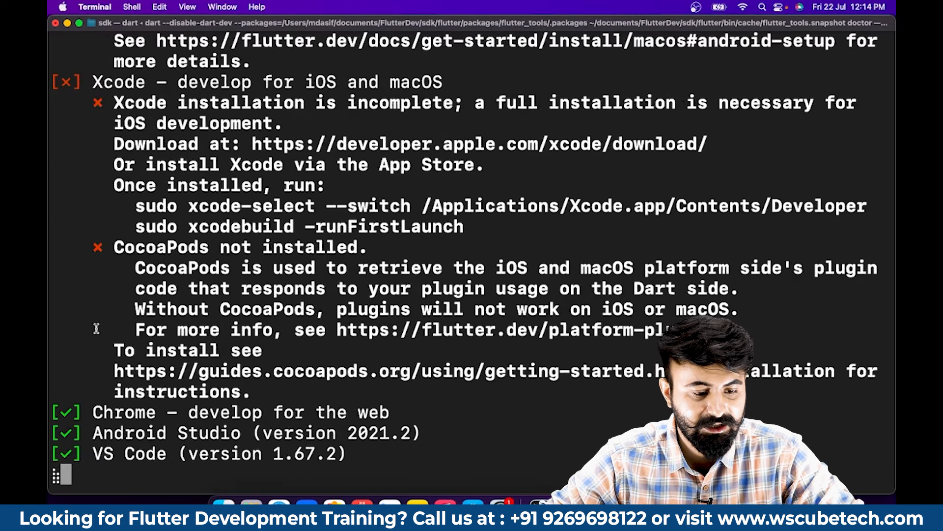
scroll(96, 328, "up", 5)
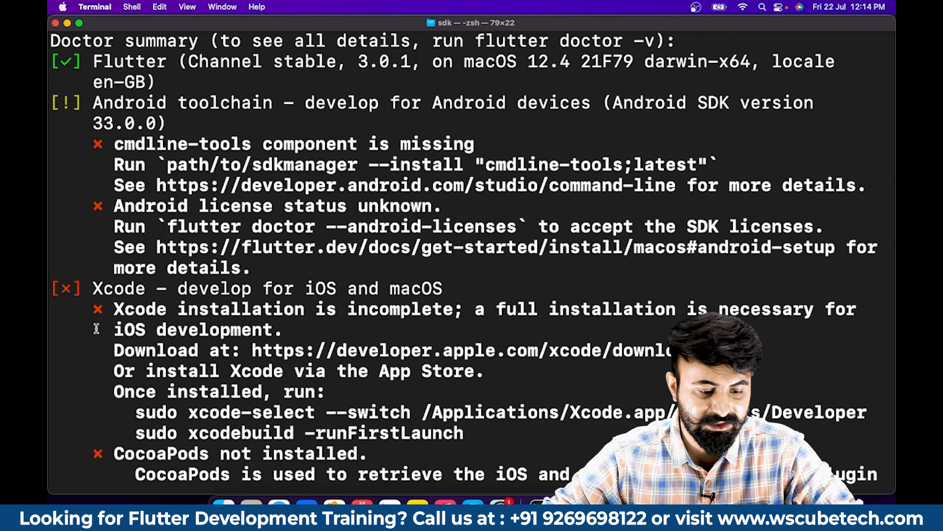
scroll(128, 235, "up", 3)
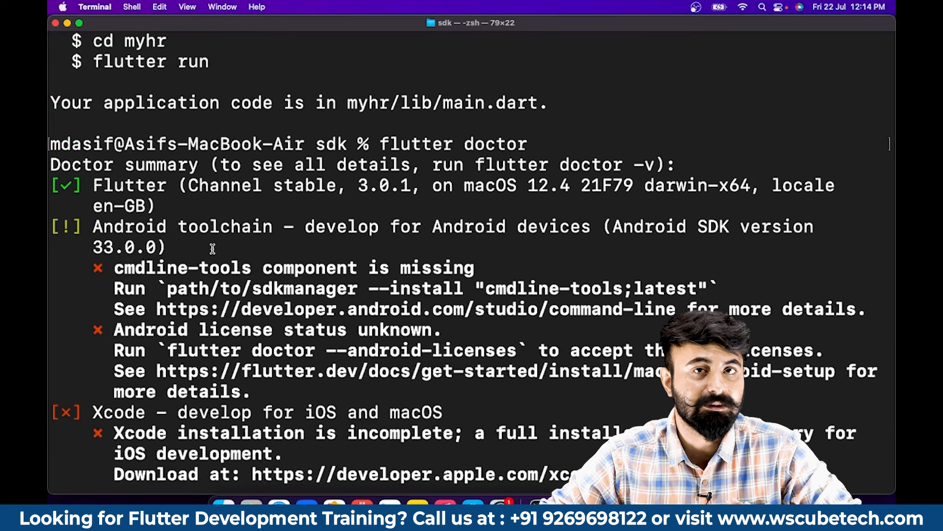
scroll(226, 275, "down", 10)
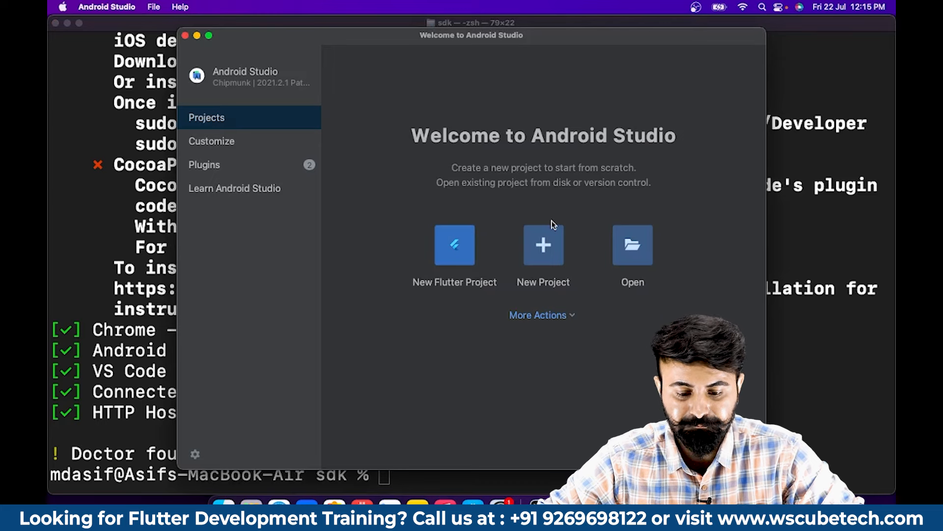
- Switch to Android Studio and open the list of SDK developer tools in the SDK Manager
left_click(564, 310)
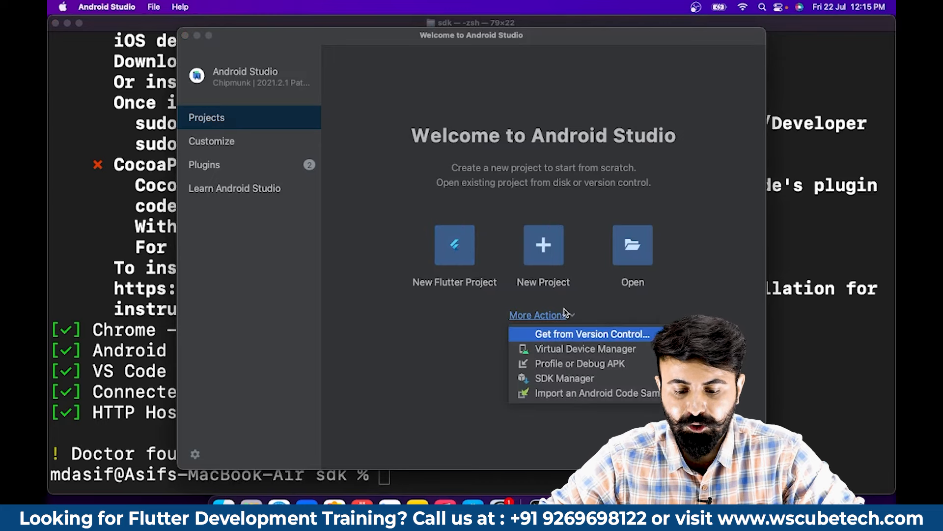
left_click(560, 378)
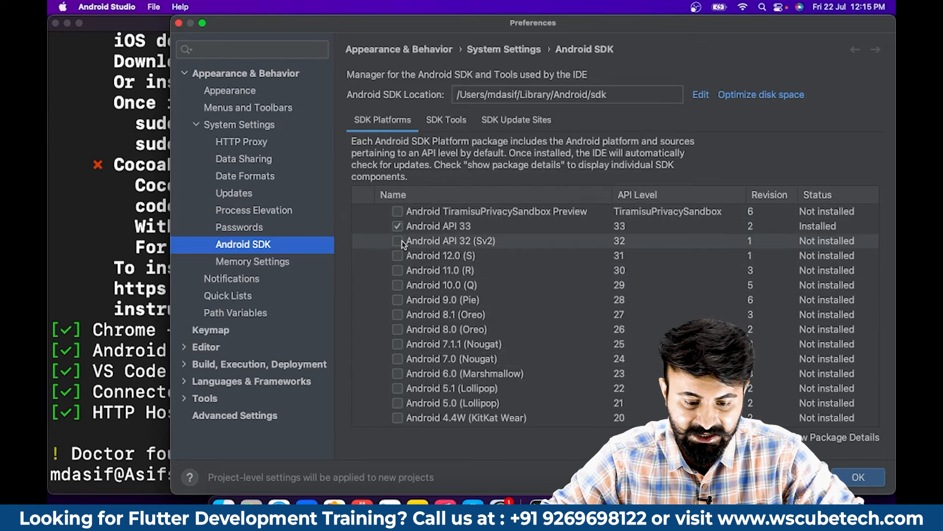
left_click(445, 128)
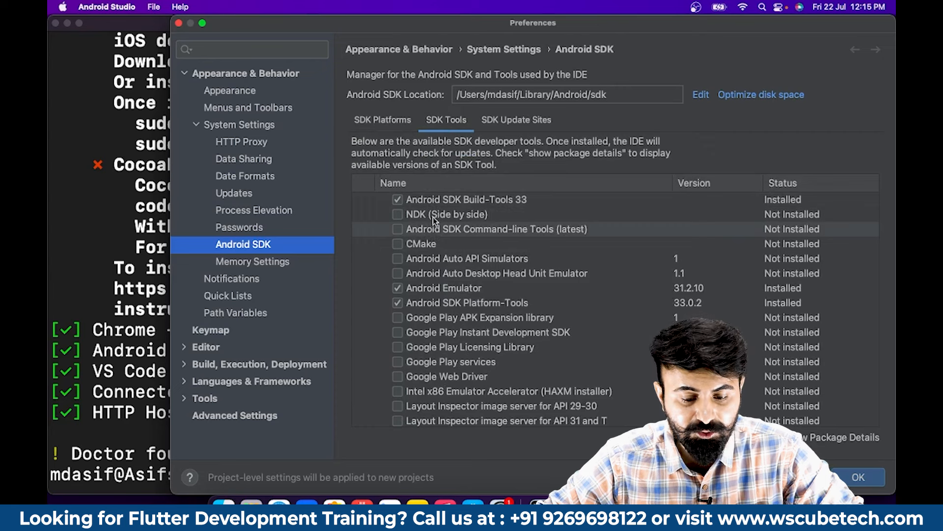